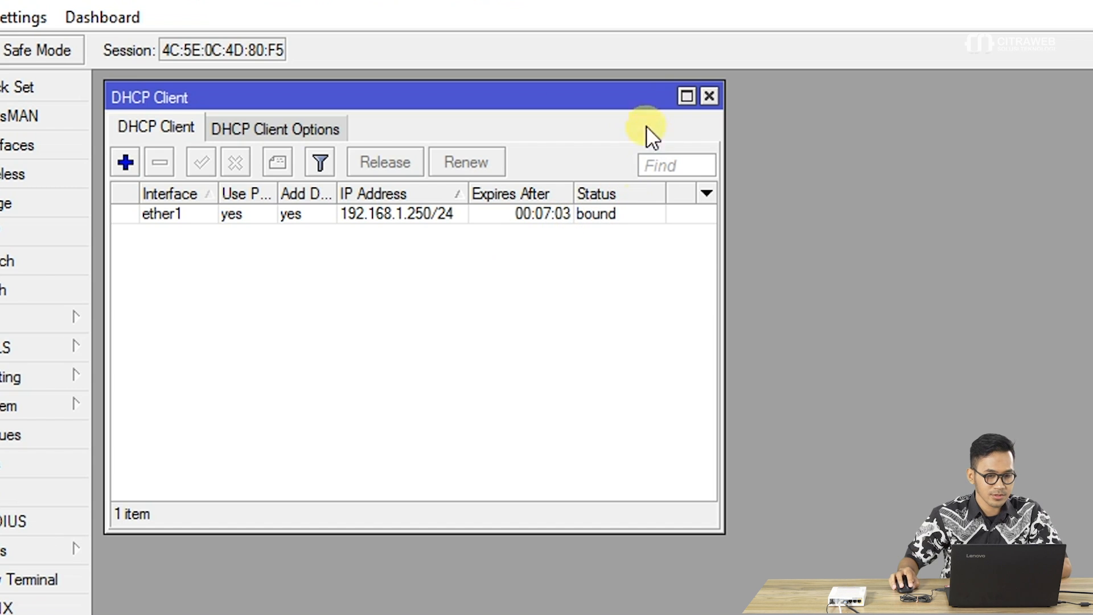
Close the DHCP Client window and review the bridge's member ports and the bridge list.
click(709, 96)
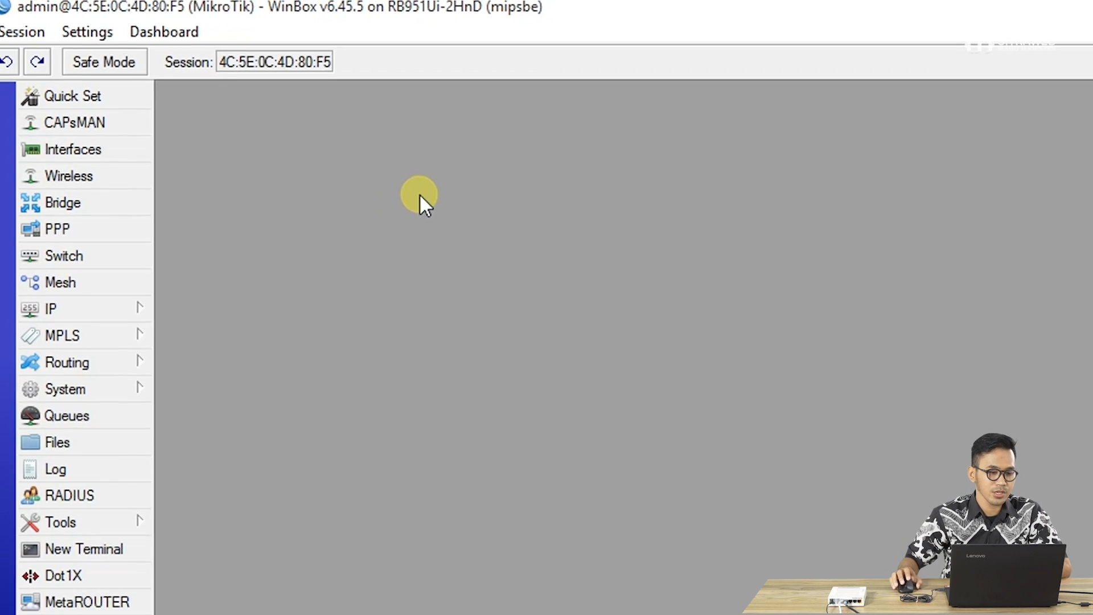
click(122, 213)
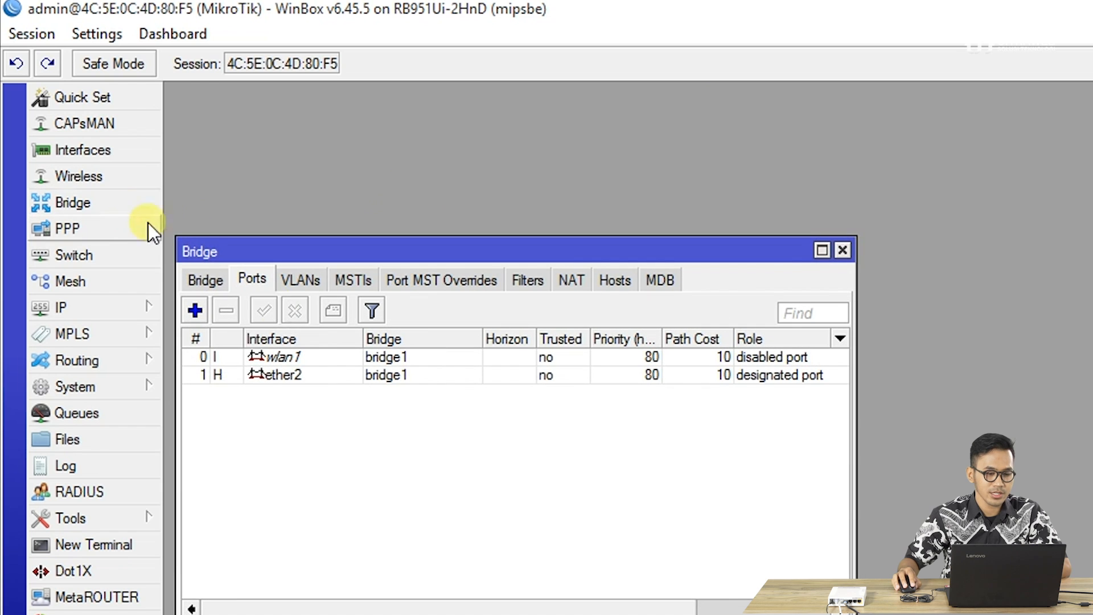
click(307, 359)
click(307, 373)
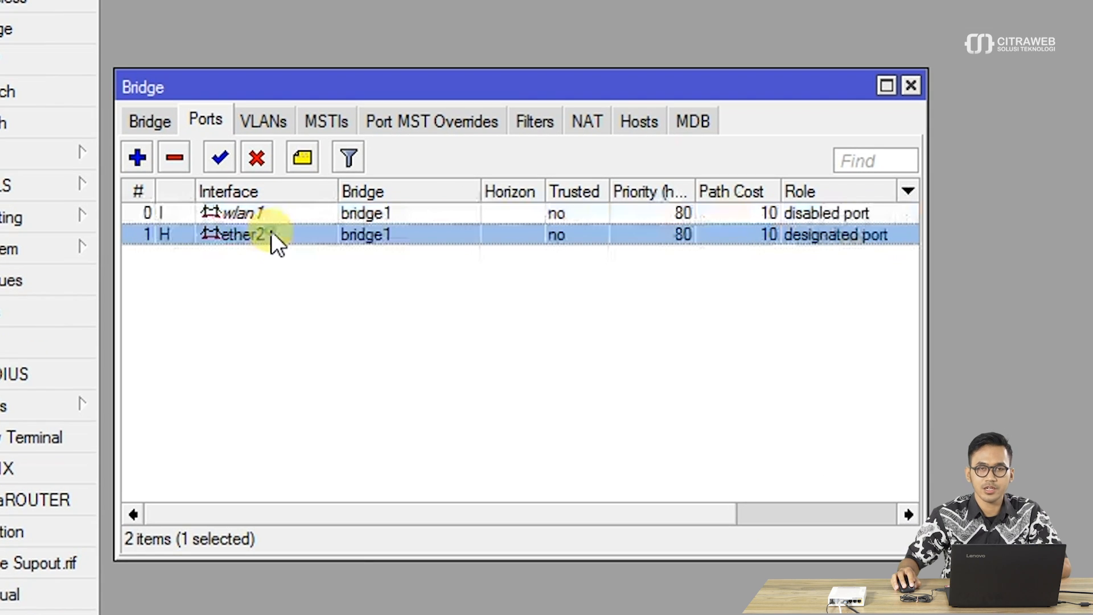
click(162, 119)
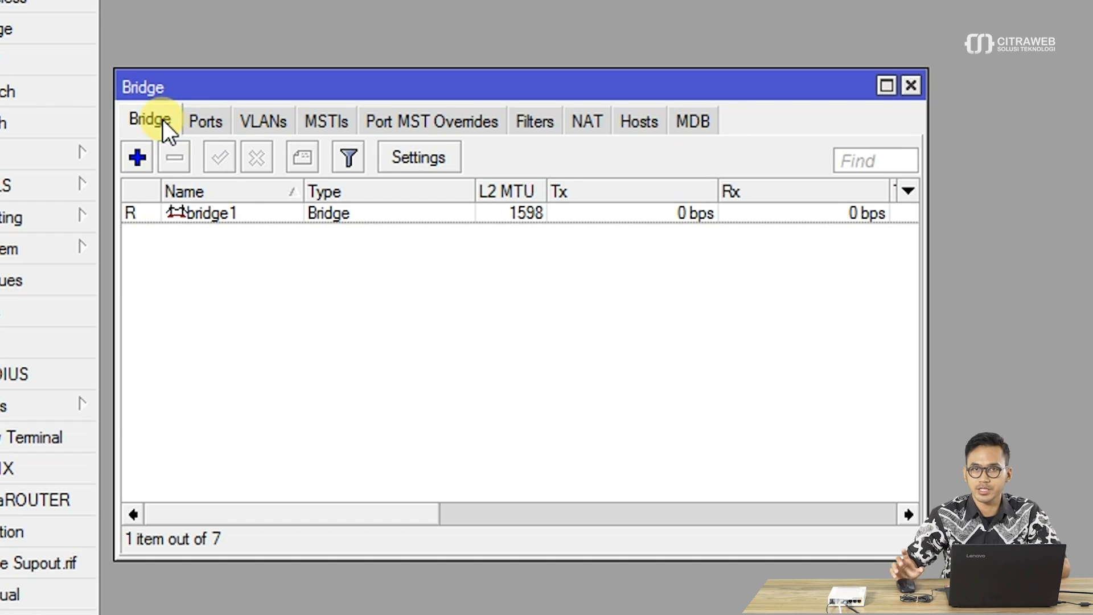
click(911, 86)
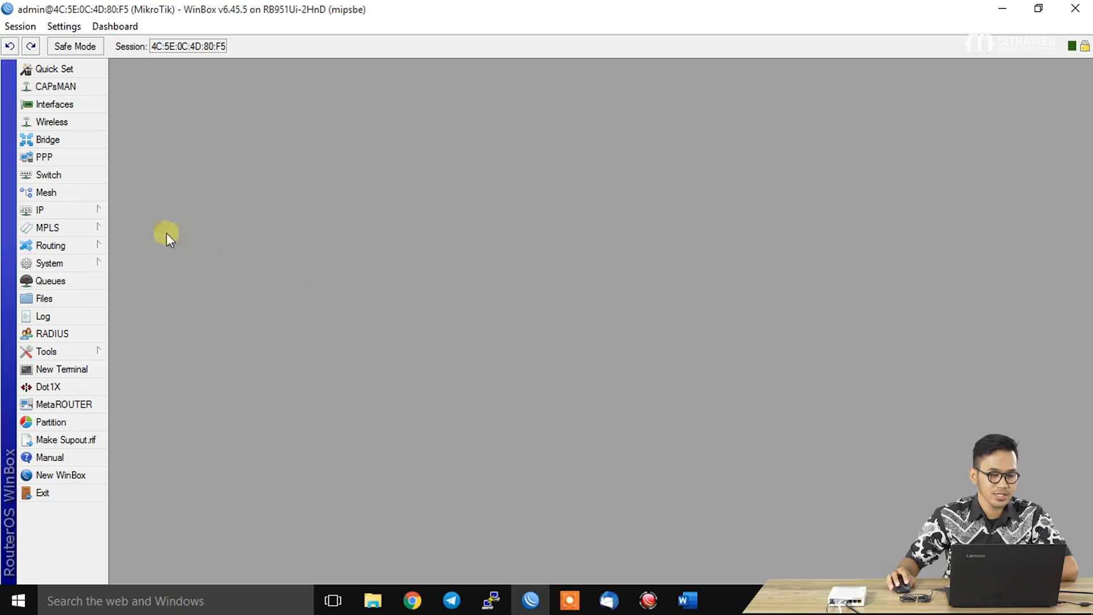
Start the DHCP Setup wizard for the DHCP server and choose bridge1 as the server interface.
click(77, 212)
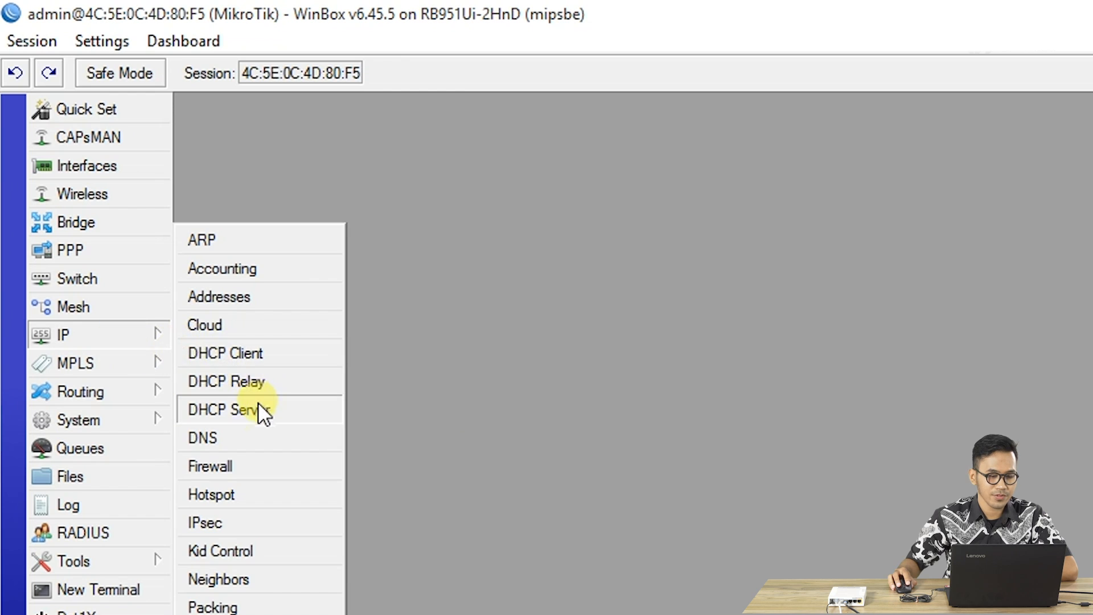
click(258, 405)
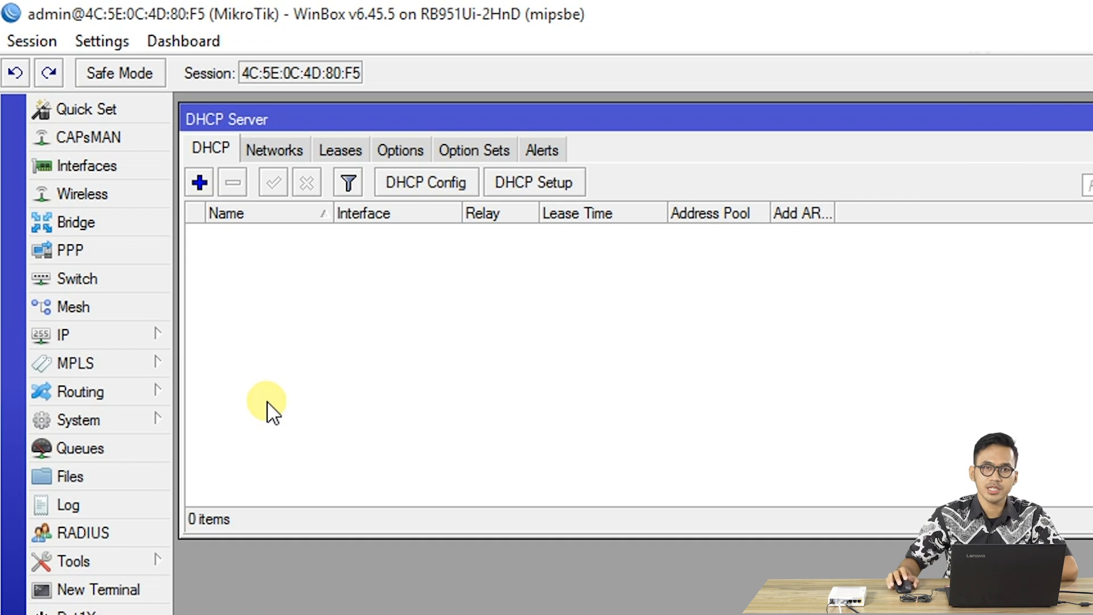
click(511, 190)
drag(494, 299, 531, 269)
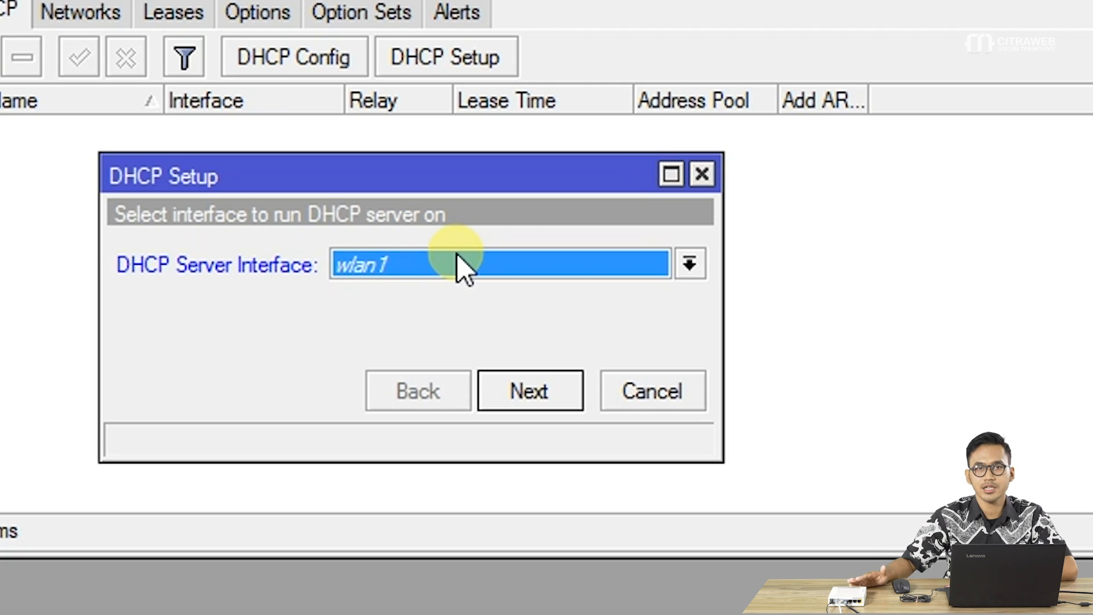
click(461, 267)
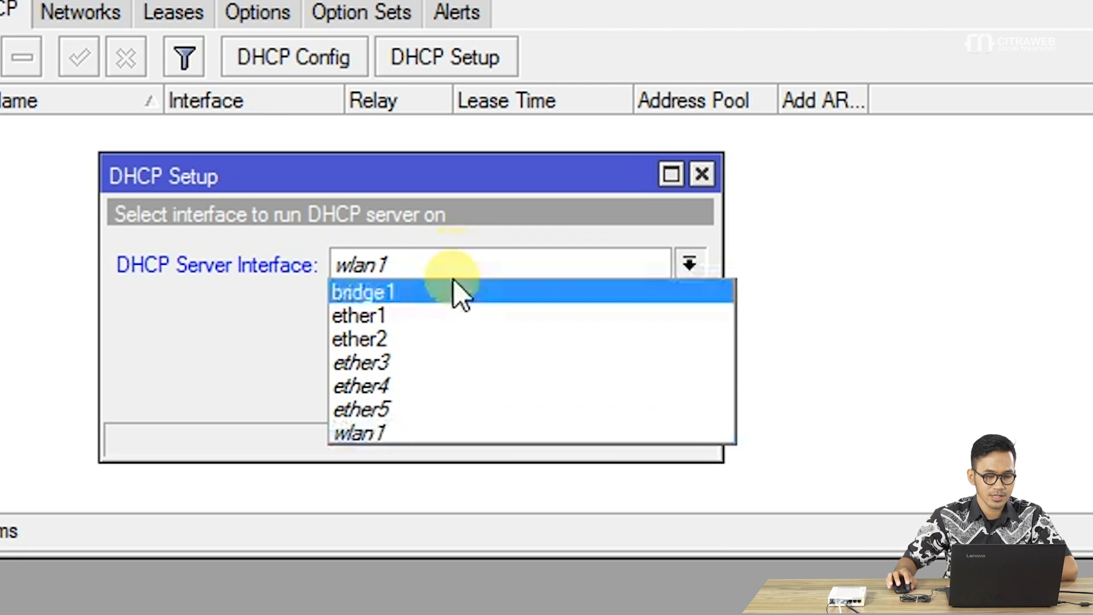
click(445, 299)
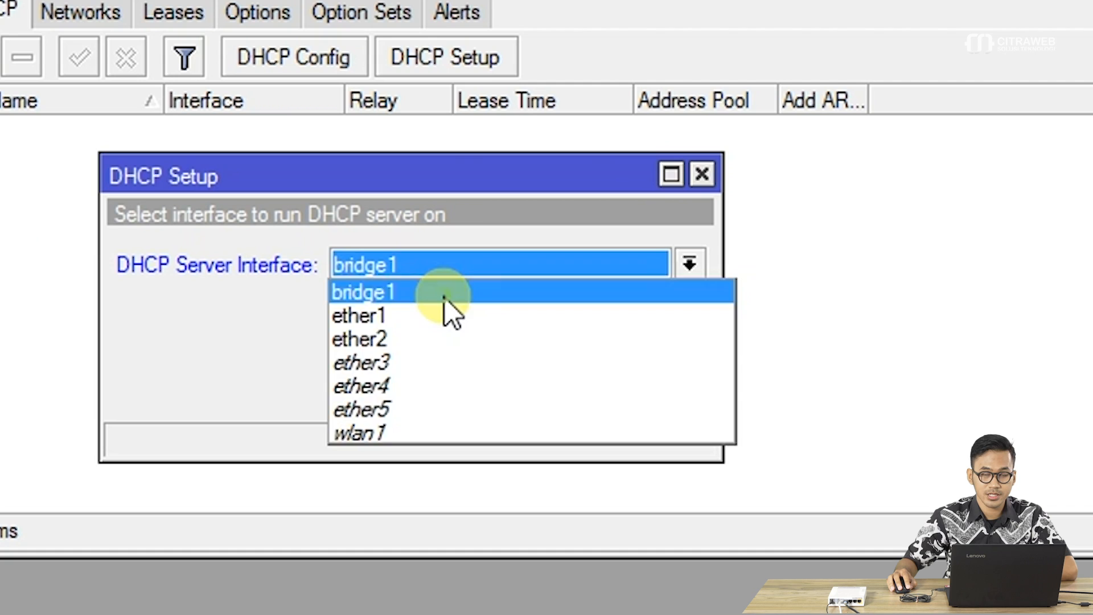
click(507, 390)
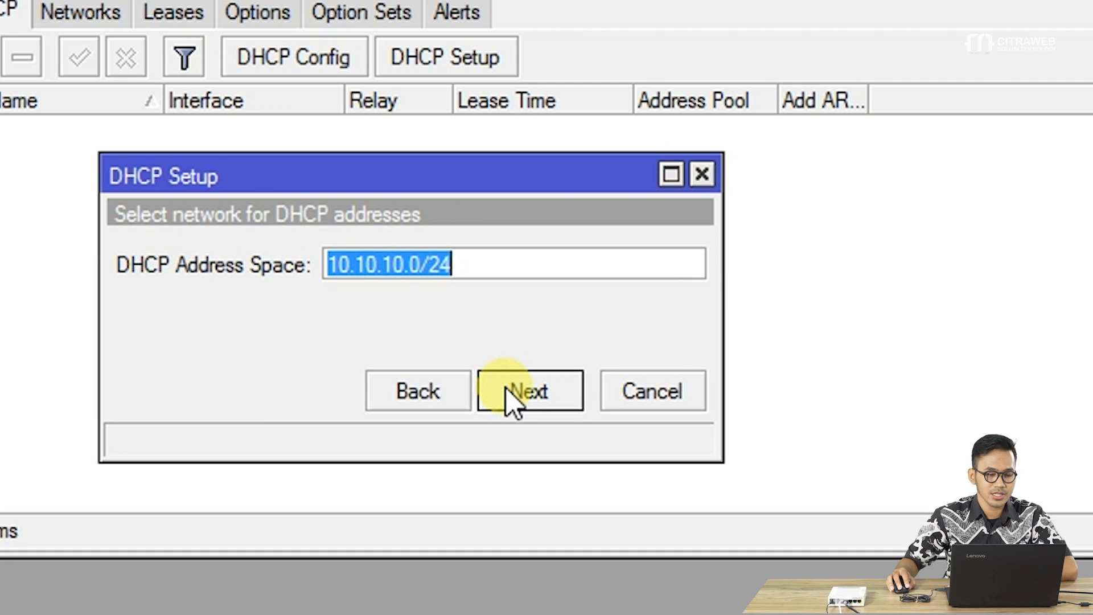
Accept 10.10.10.0/24 as the DHCP address space and 10.10.10.1 as the gateway for the DHCP network.
click(503, 273)
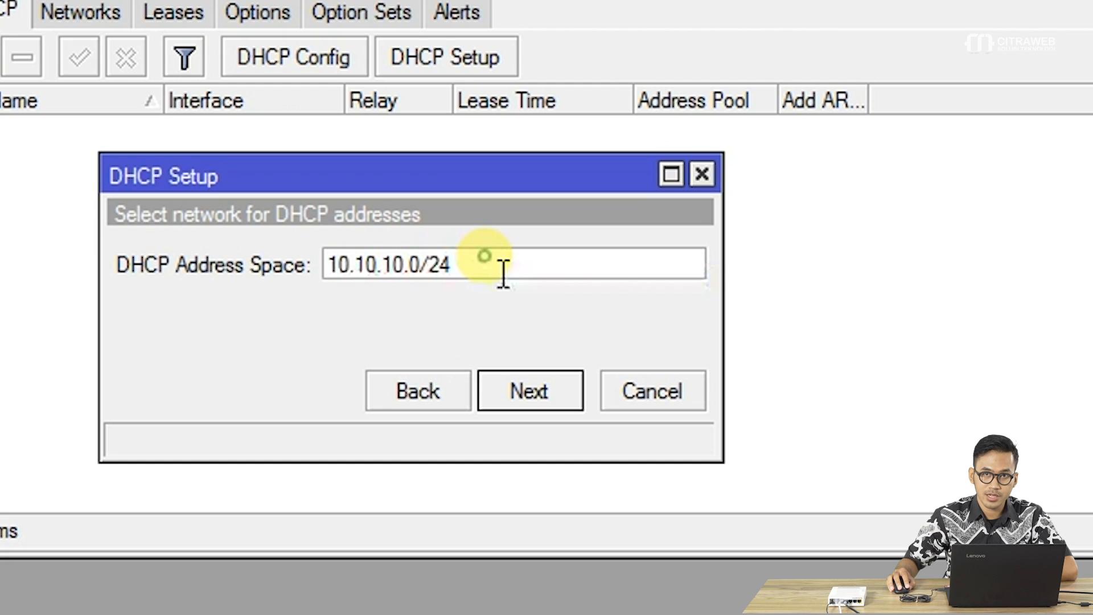
click(533, 384)
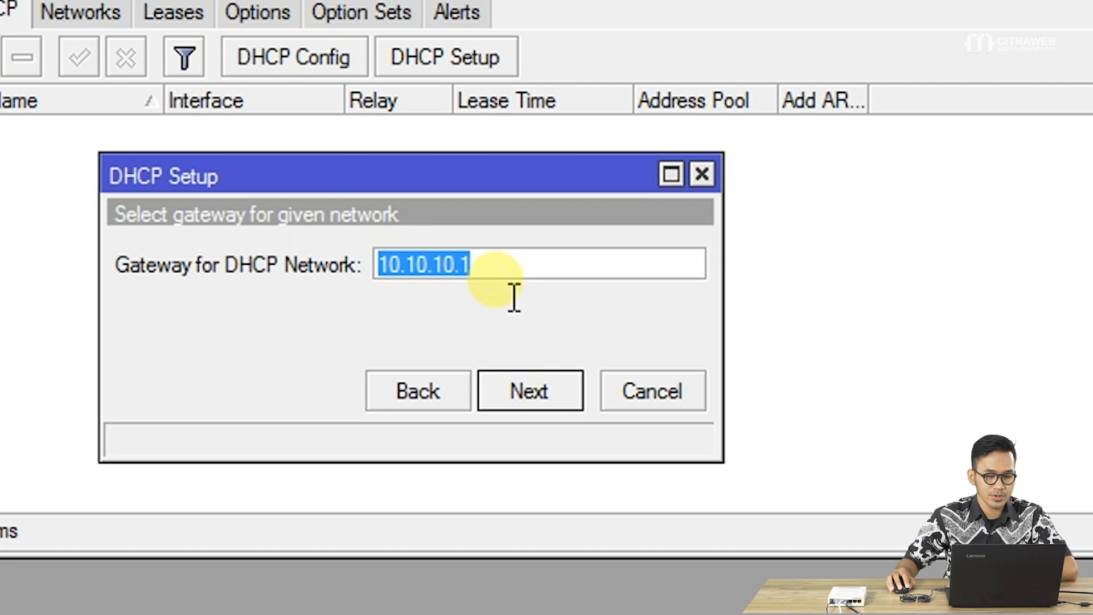
click(495, 267)
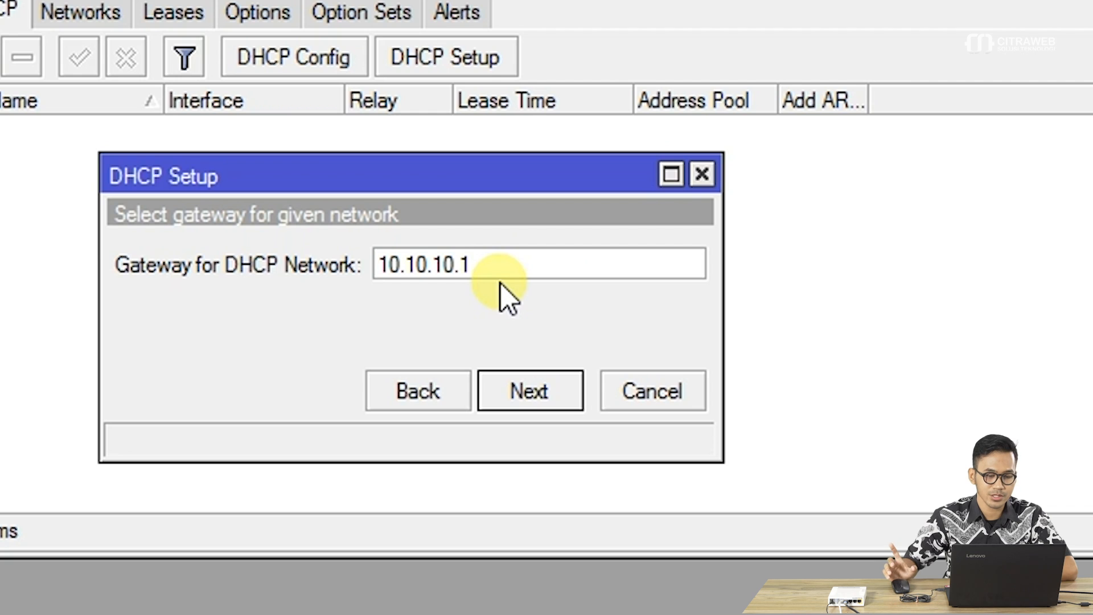
click(520, 393)
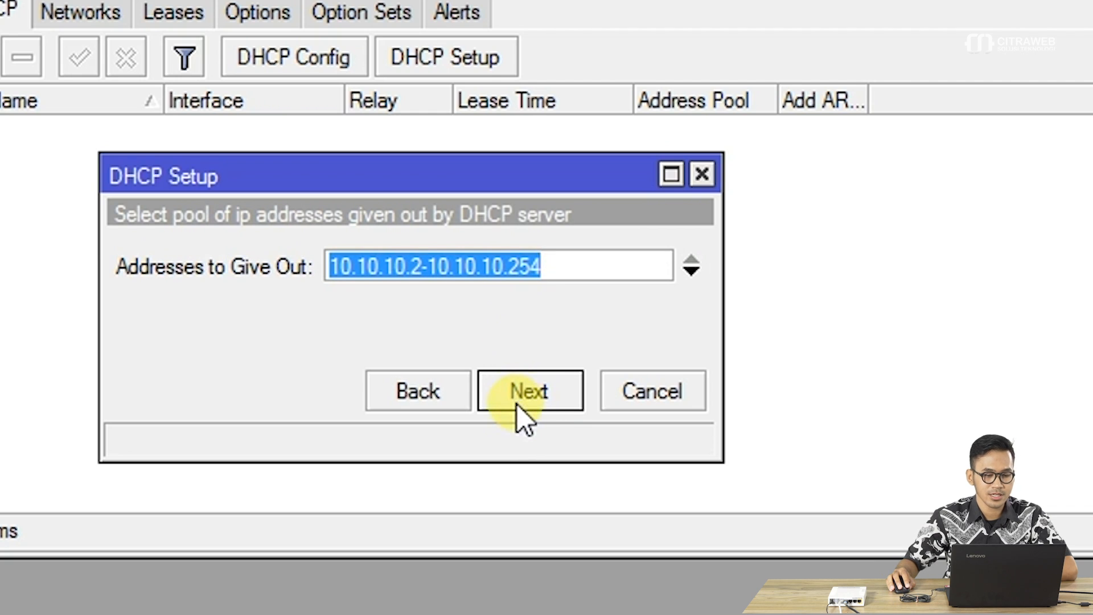
Accept the address pool 10.10.10.2-10.10.10.254 and the DNS servers 192.168.1.1, 192.168.128.1 and 192.168.128.2.
click(587, 279)
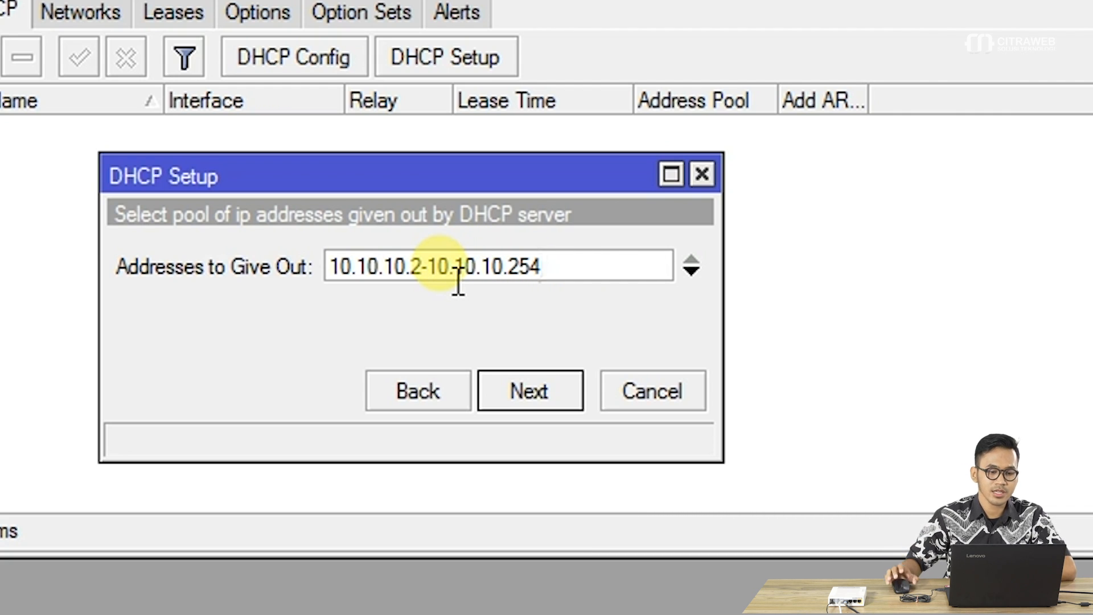
drag(424, 264, 404, 264)
click(545, 268)
drag(544, 267, 507, 267)
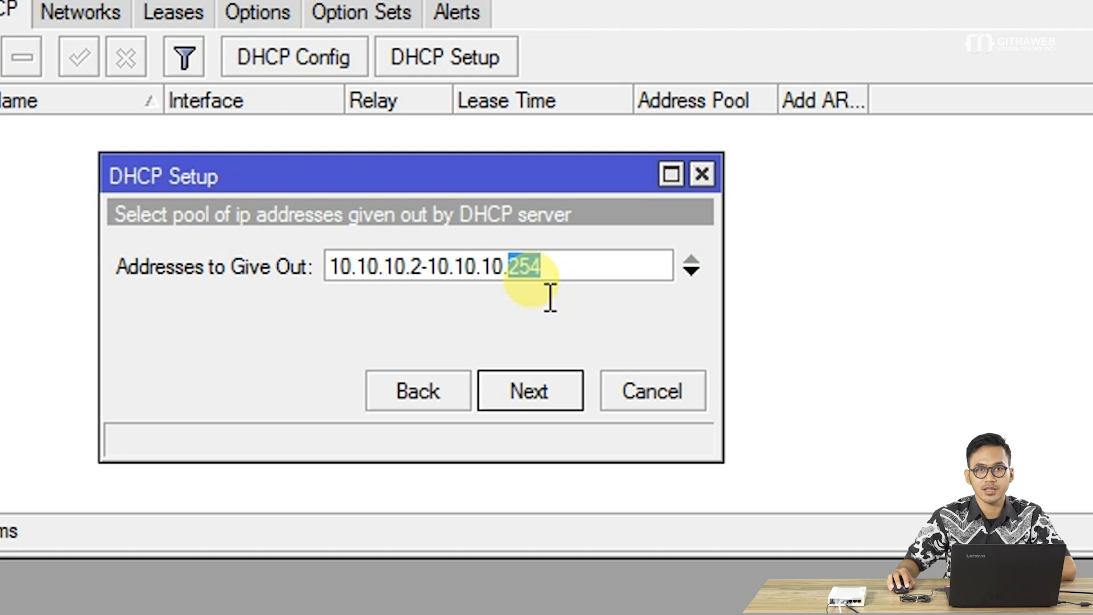
click(579, 301)
click(527, 393)
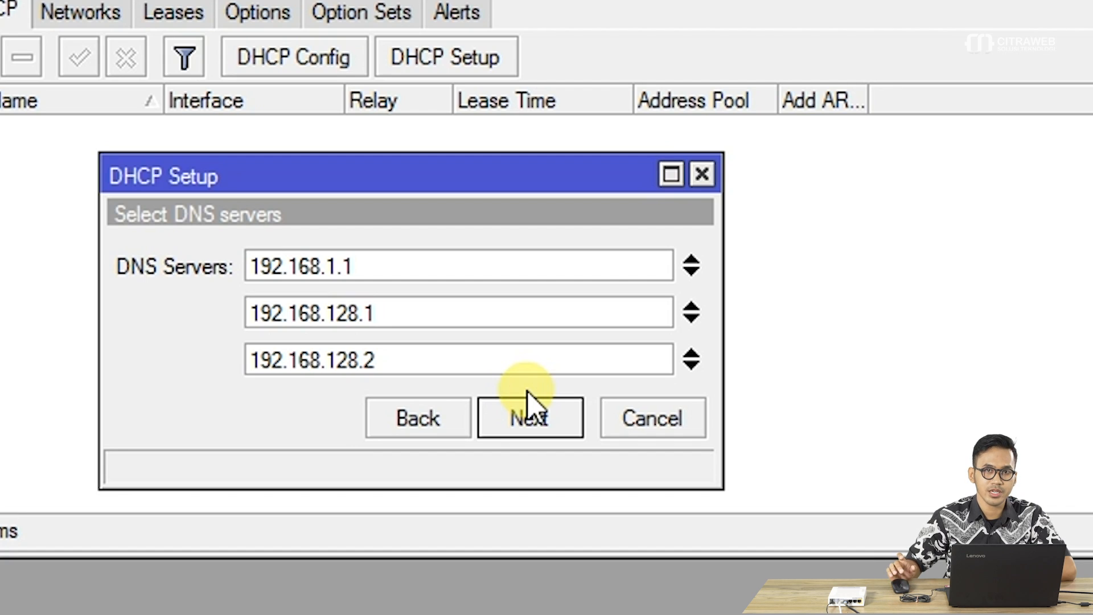
click(527, 398)
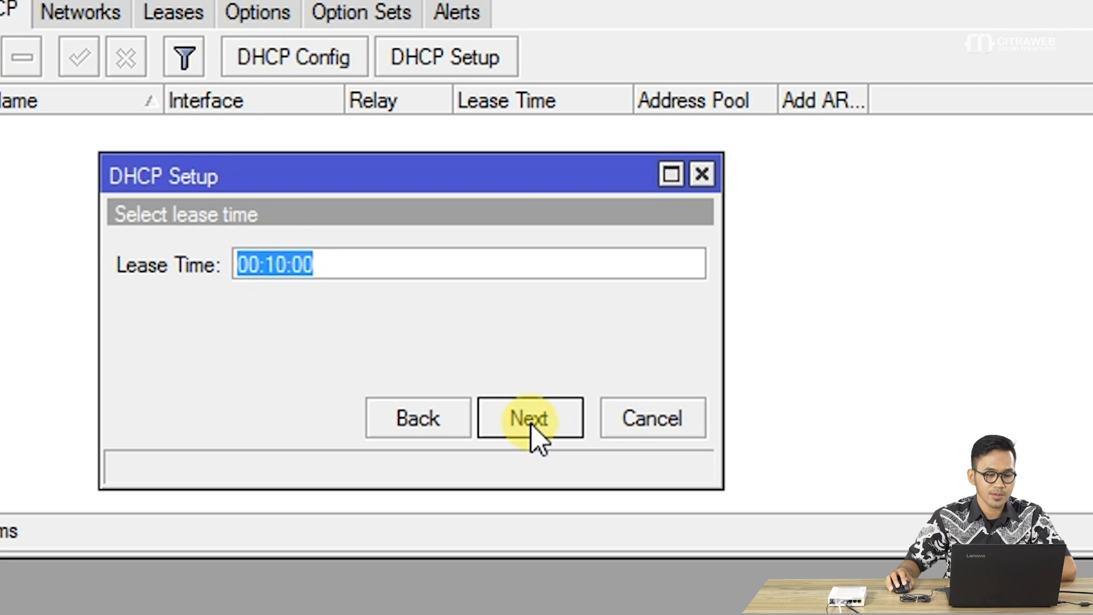
Set the lease time to 00:30:00 and finish the DHCP server setup.
click(499, 279)
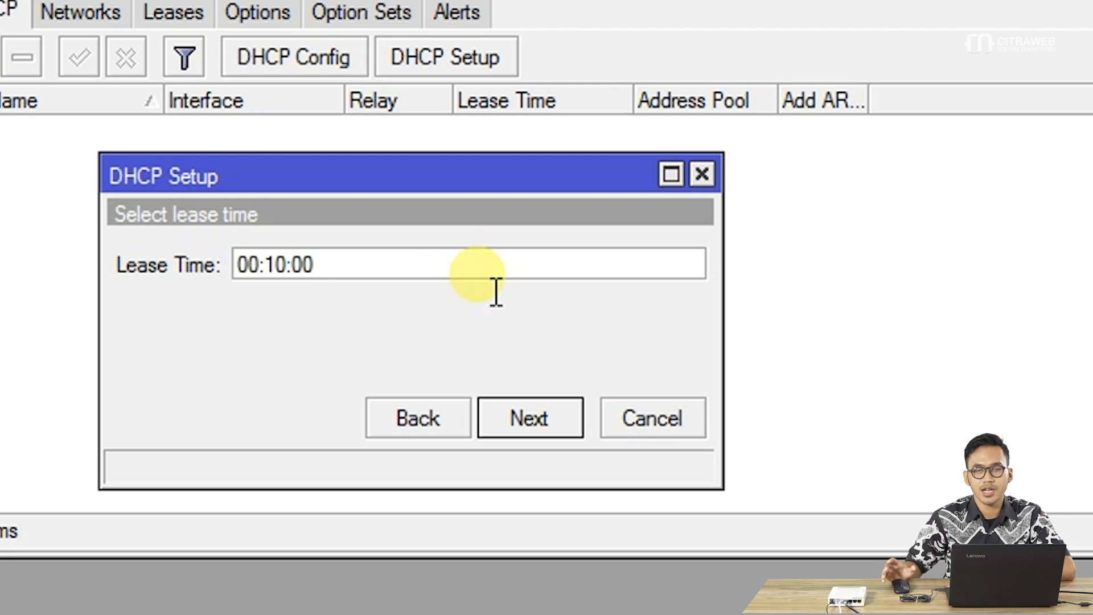
click(275, 263)
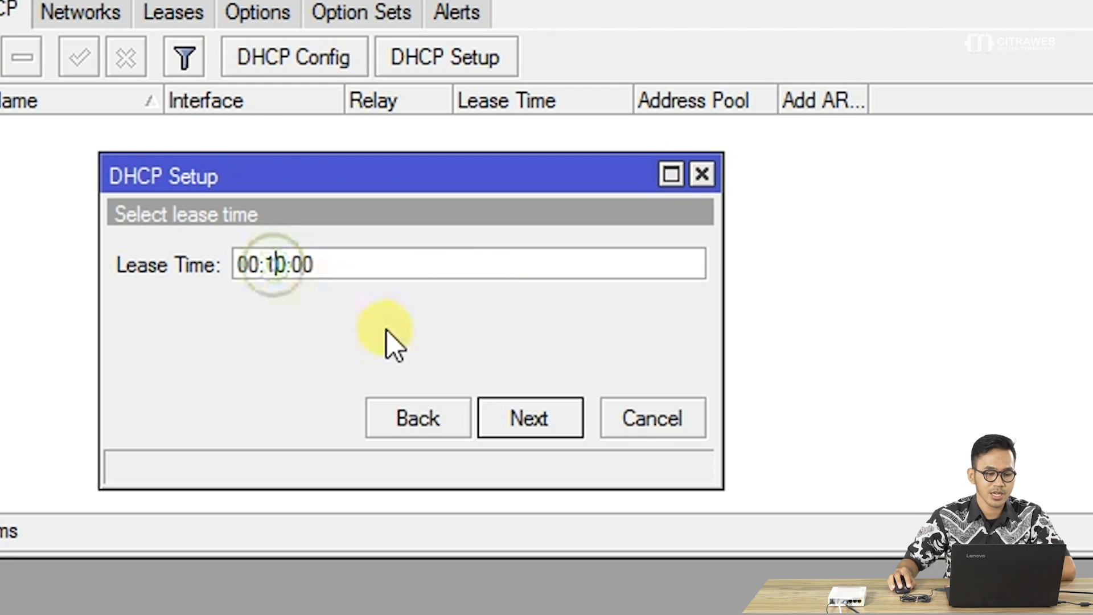
key(BackSpace)
text(3)
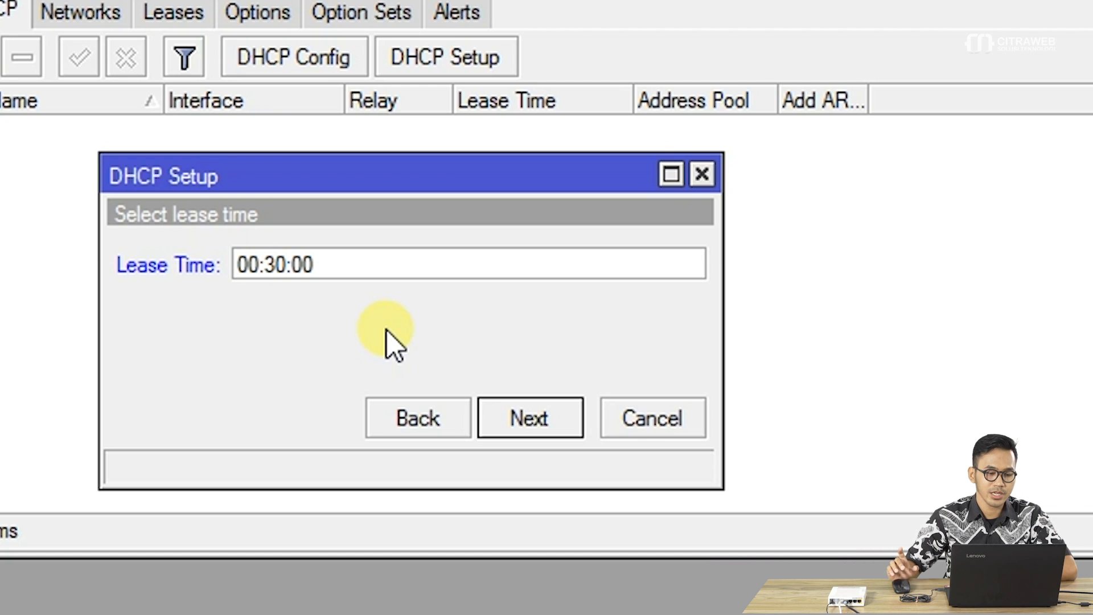
click(405, 266)
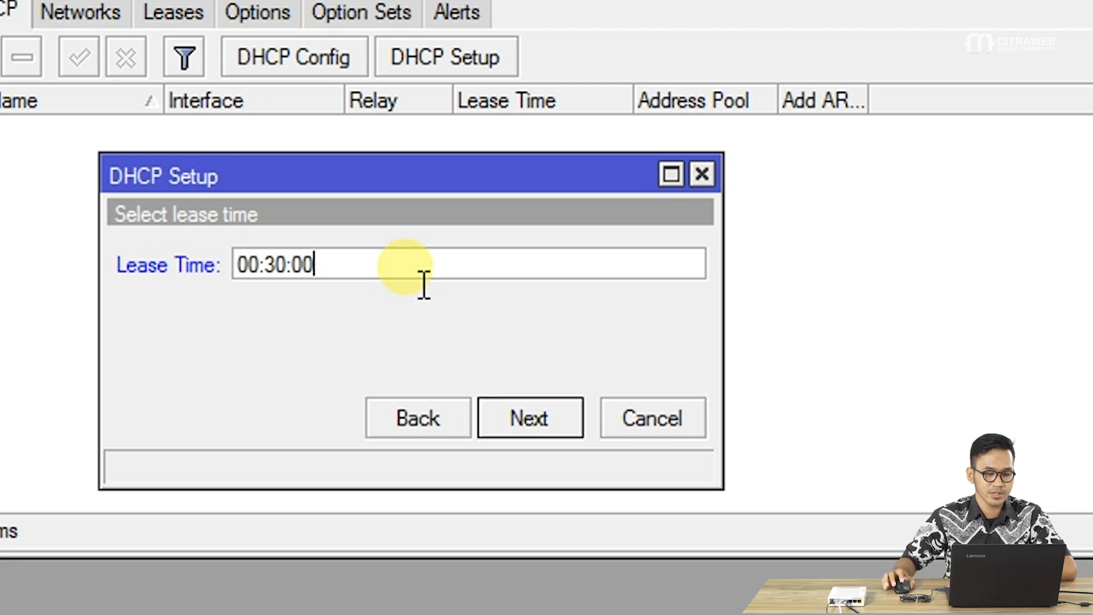
click(511, 417)
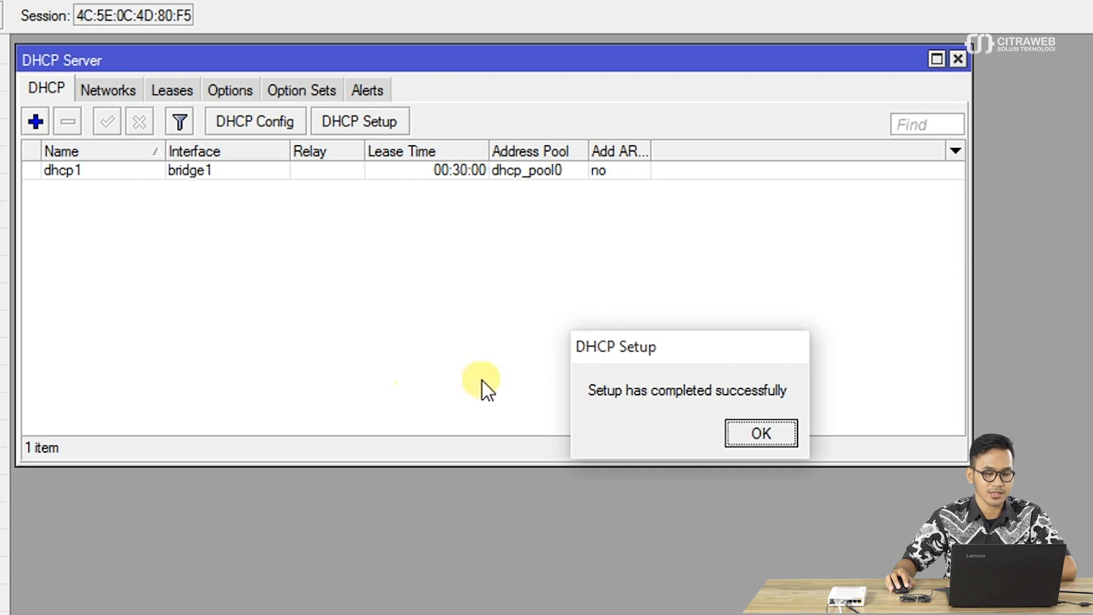
drag(605, 358, 459, 283)
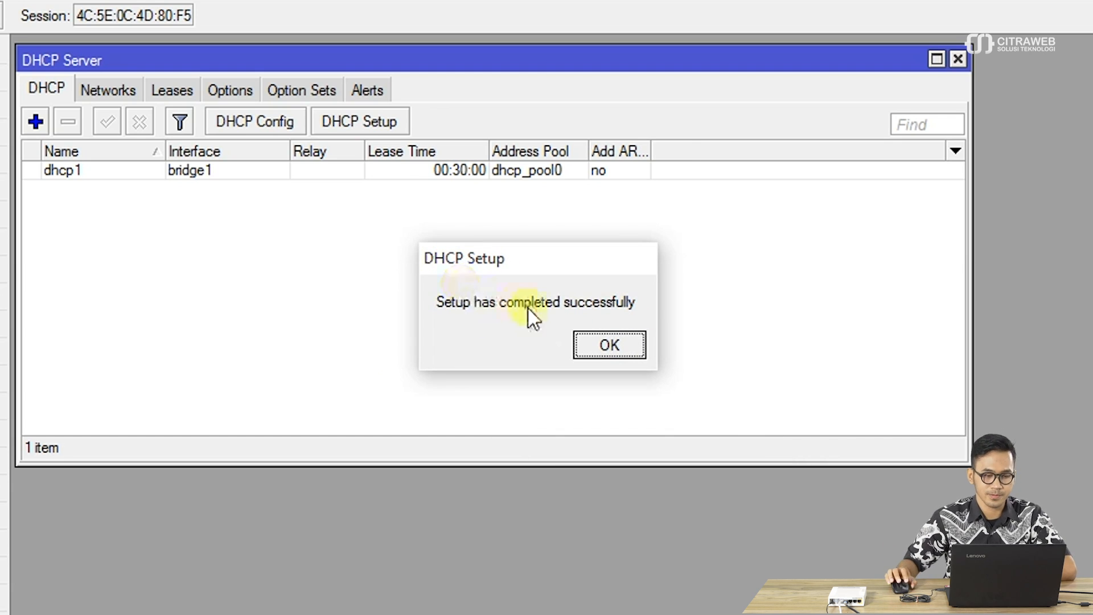
click(603, 343)
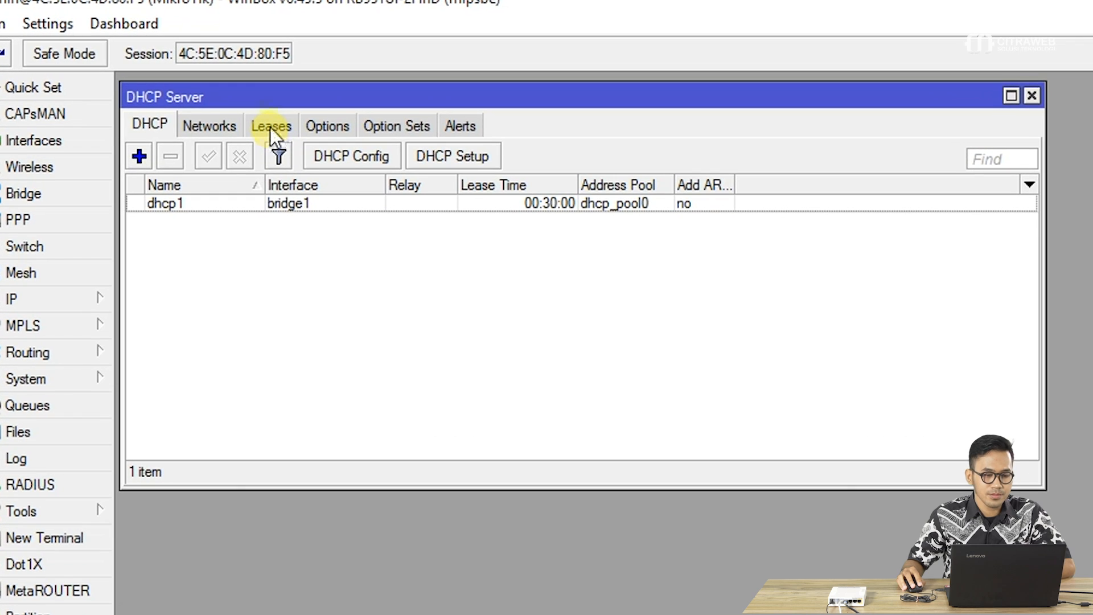
Examine the DHCP server's leases, widening the window and the Active Host Name column to read the full host names.
click(270, 125)
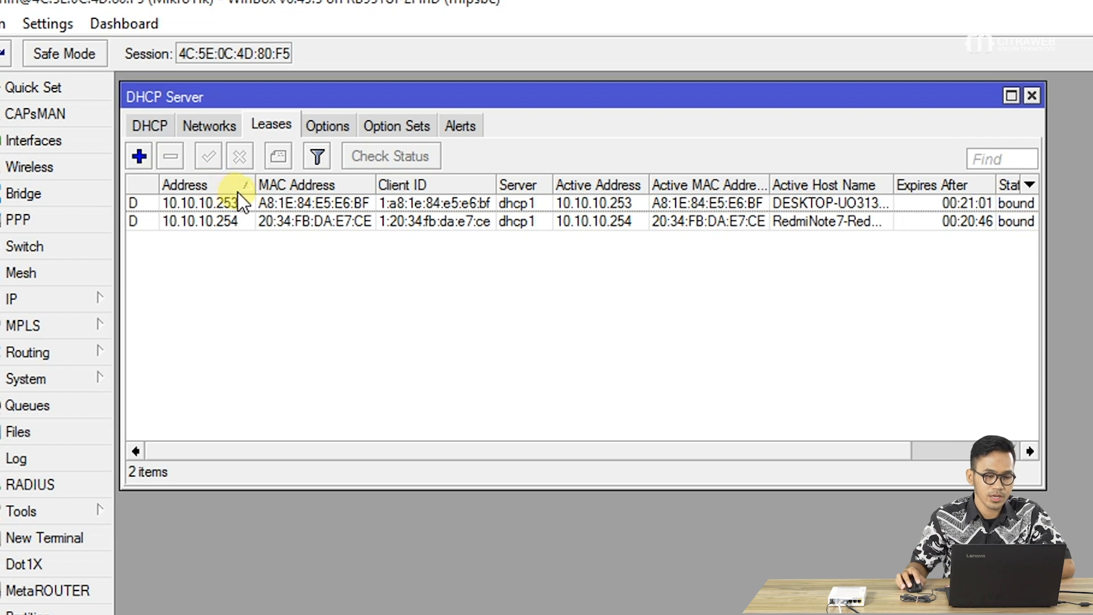
click(296, 201)
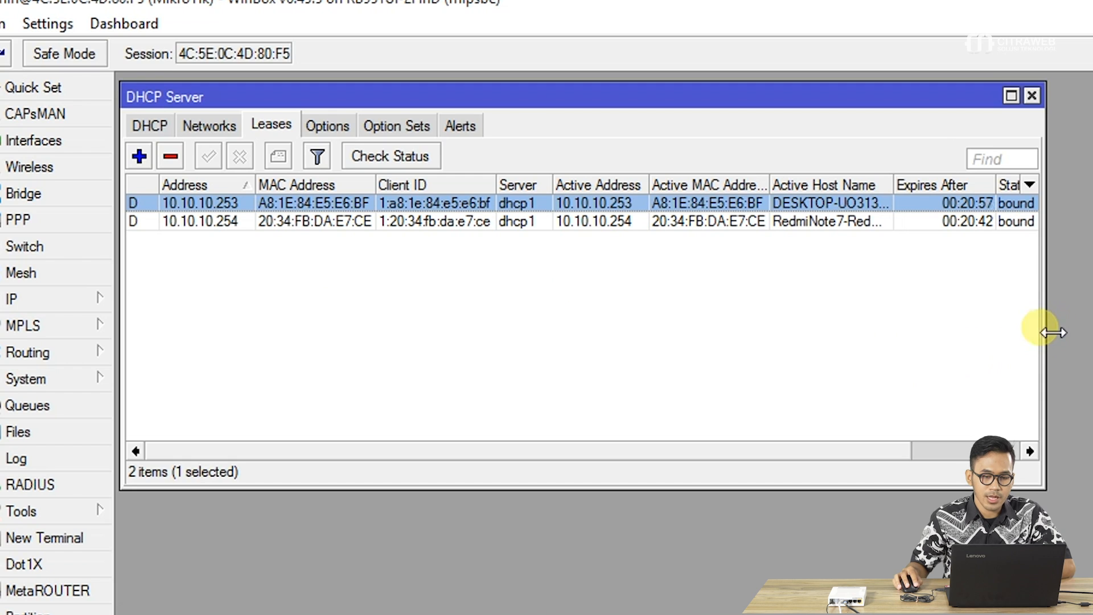
drag(1046, 327, 1092, 327)
drag(905, 183, 967, 185)
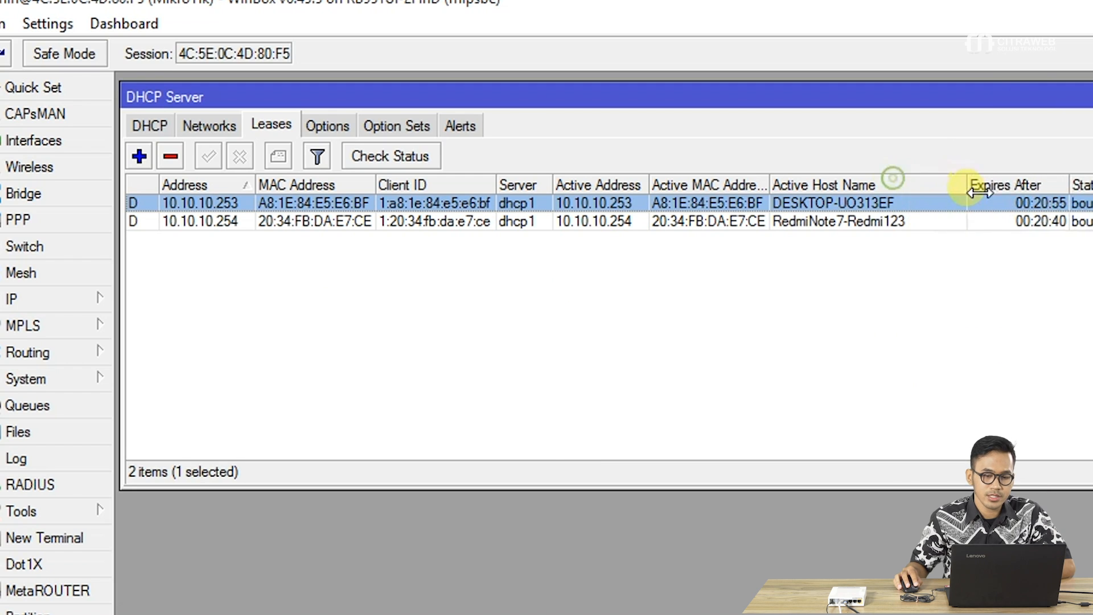
click(910, 220)
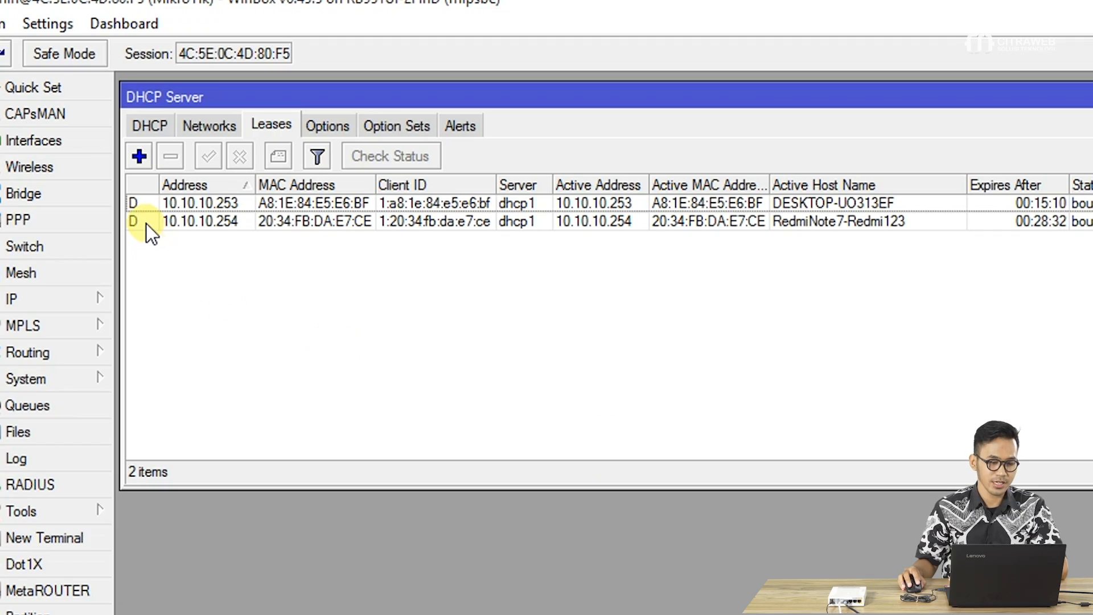
Make the dynamic DHCP lease for address 10.10.10.254 static.
mouse_move(145, 224)
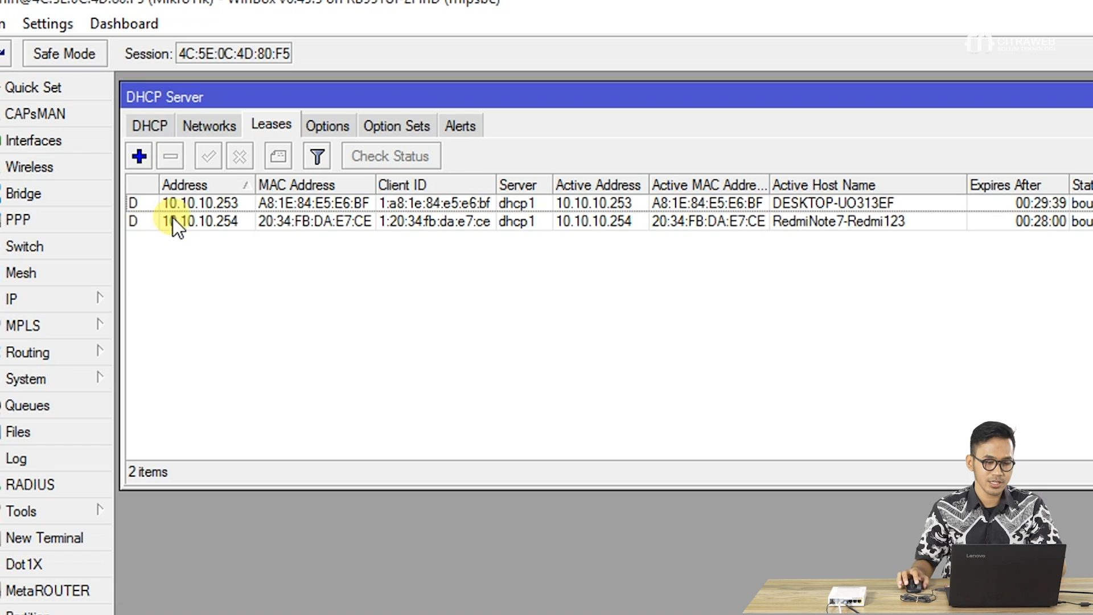
click(173, 219)
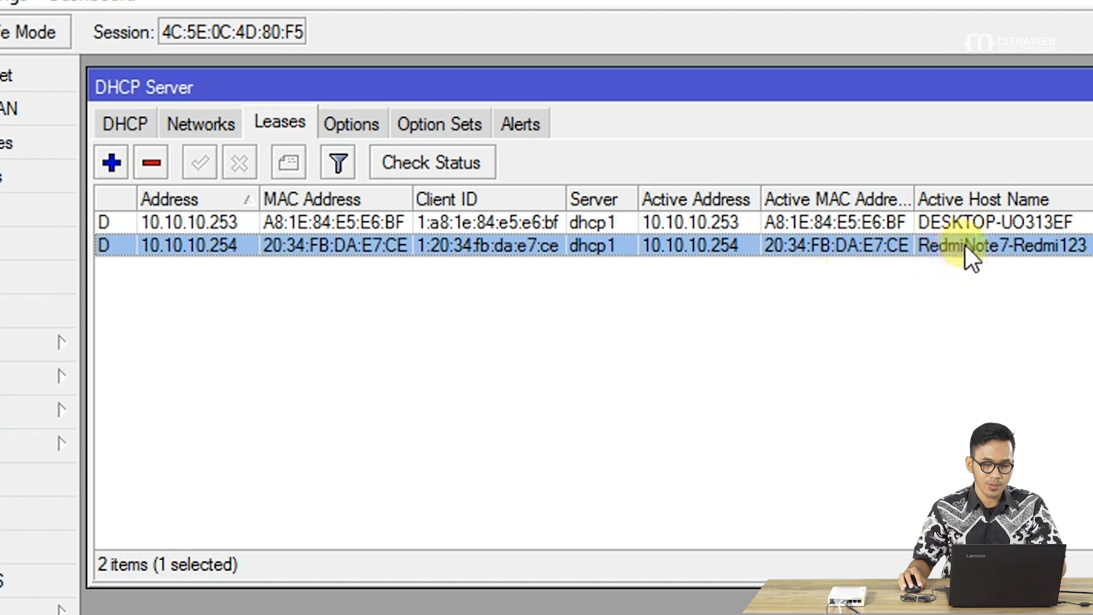
right_click(249, 251)
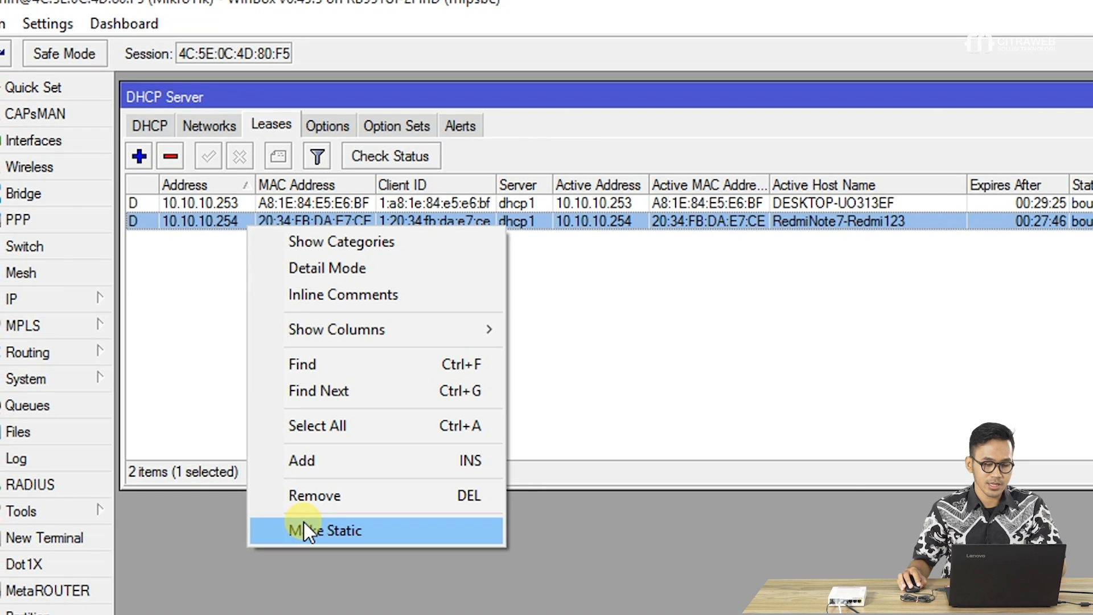
click(272, 528)
click(153, 295)
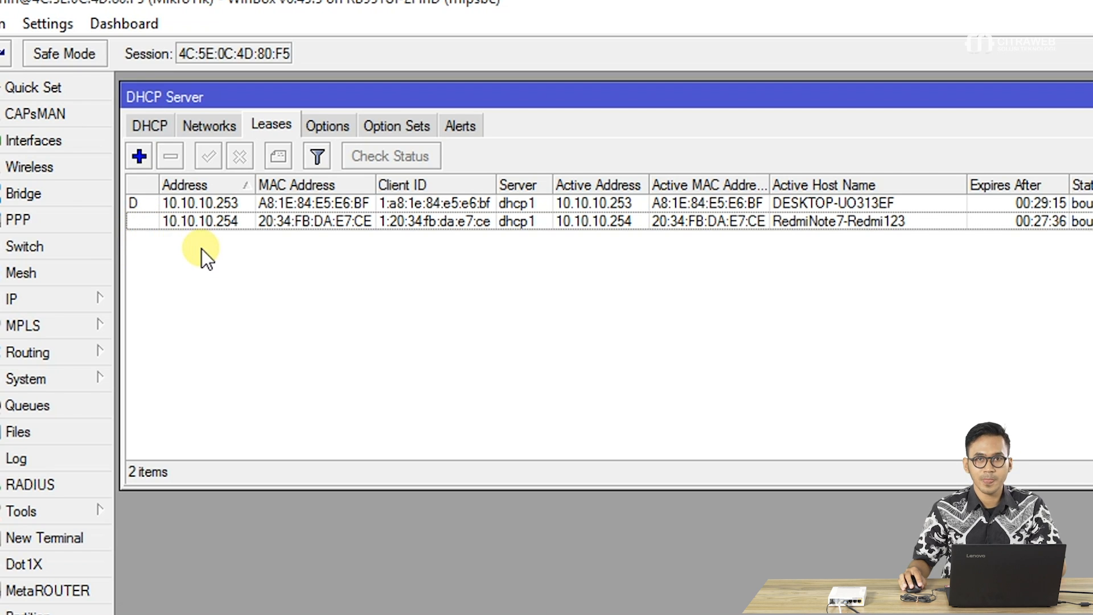
click(223, 227)
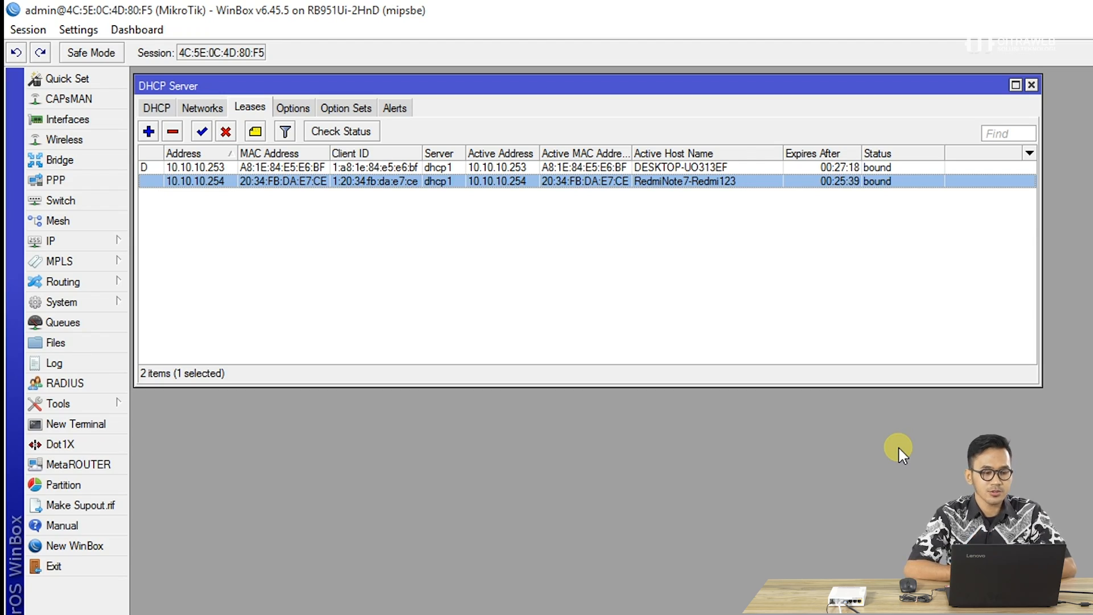
click(203, 228)
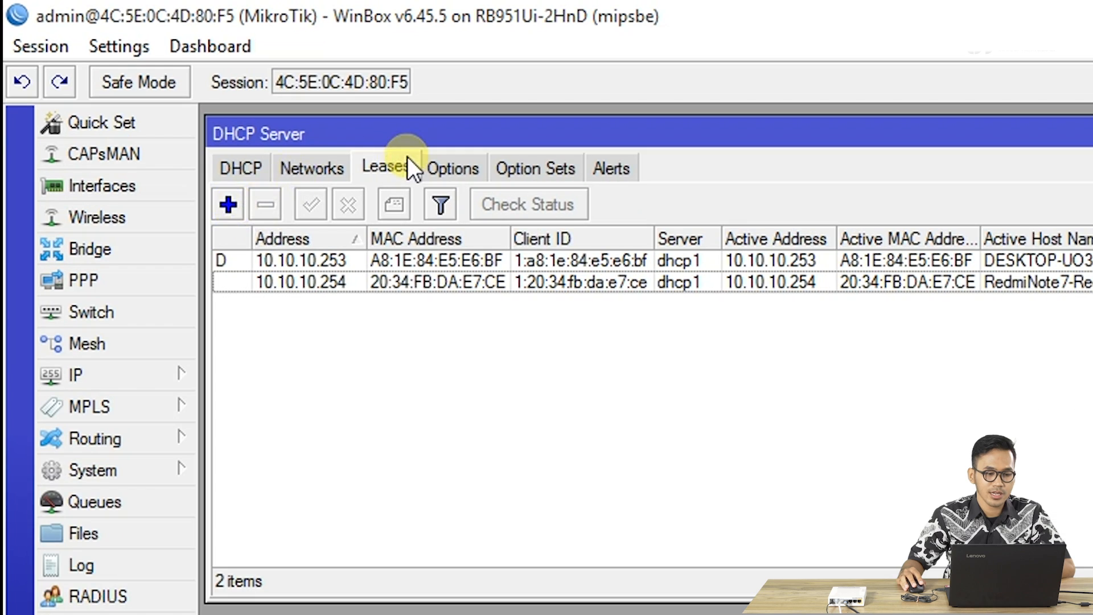
click(228, 204)
drag(535, 295, 374, 316)
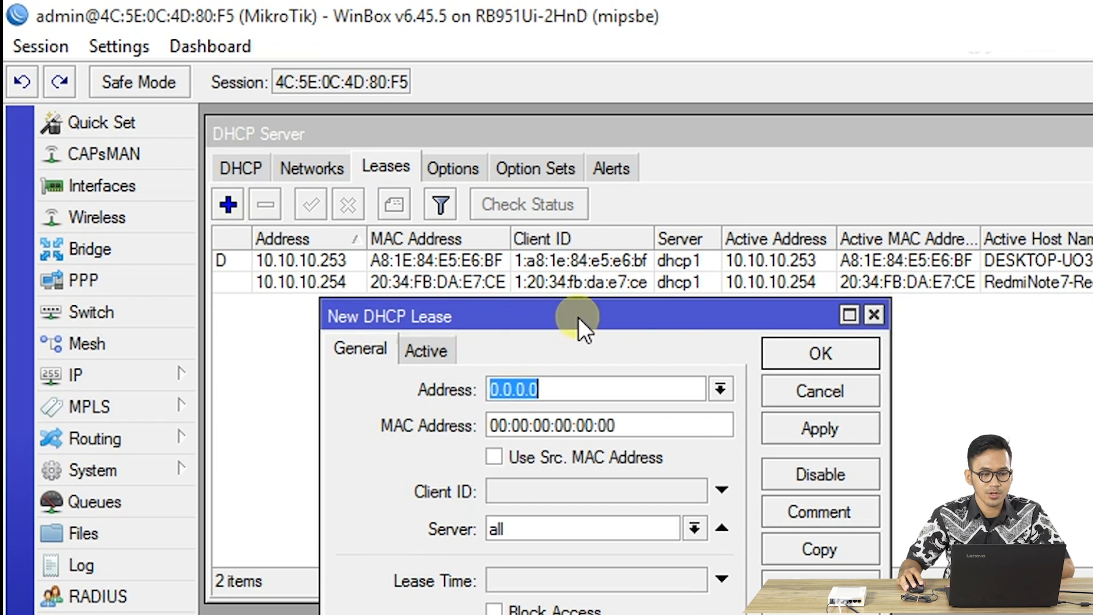
click(875, 315)
right_click(524, 286)
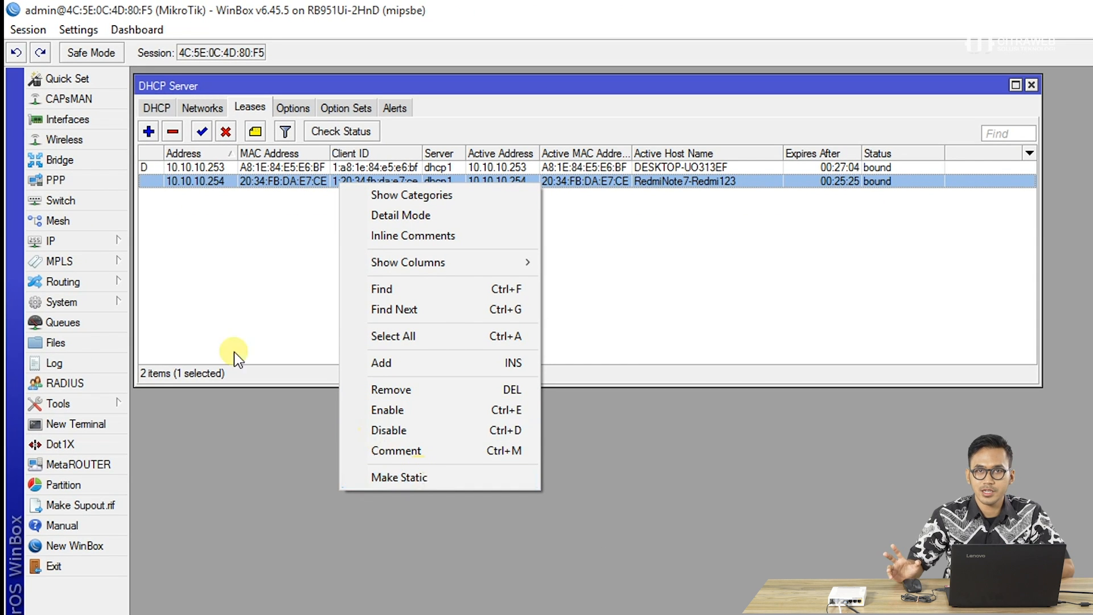
click(192, 315)
Start a new DHCP lease and set its address to 10.10.10.252.
click(149, 131)
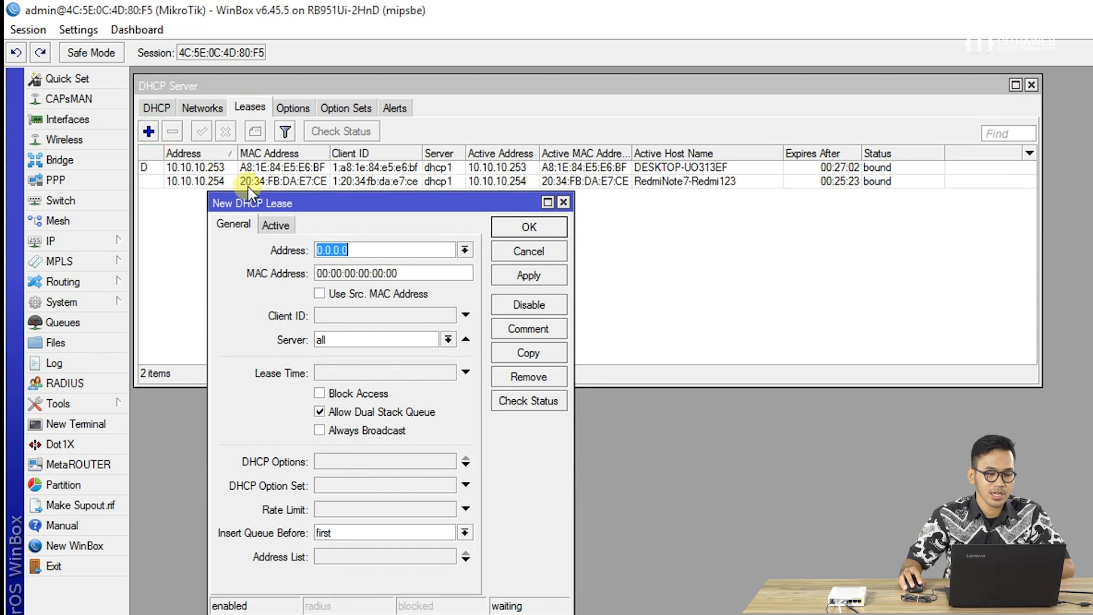
drag(318, 205, 317, 221)
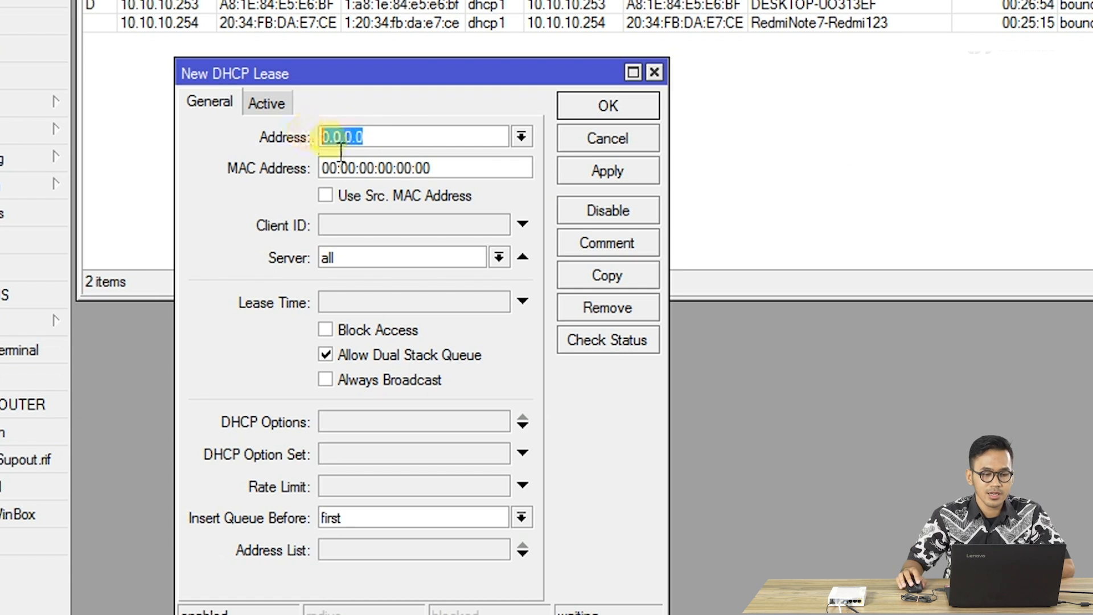
drag(456, 174, 322, 181)
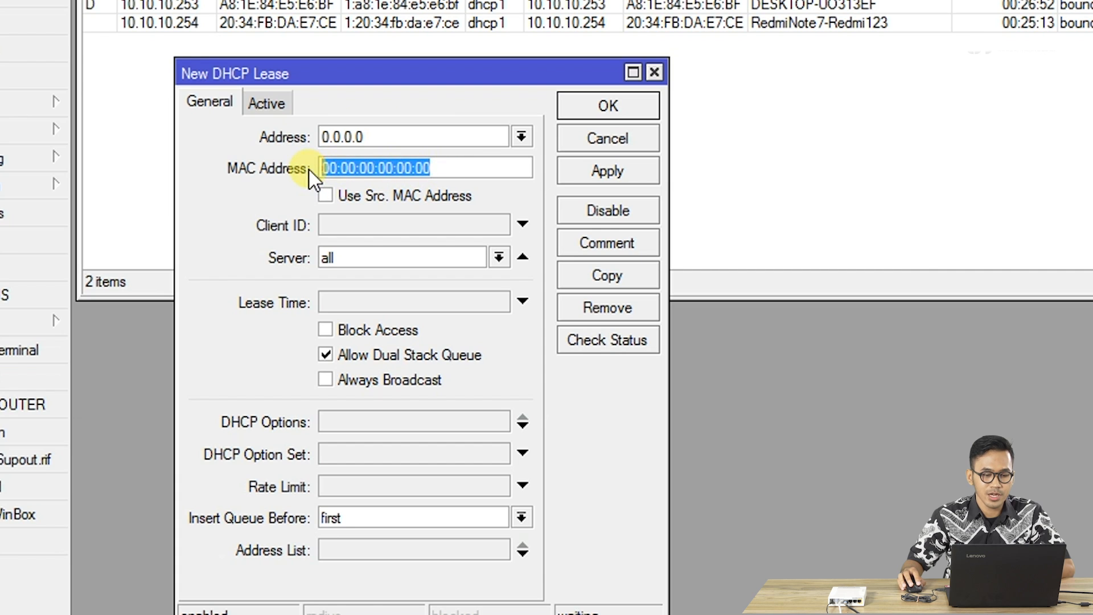
drag(469, 169, 320, 170)
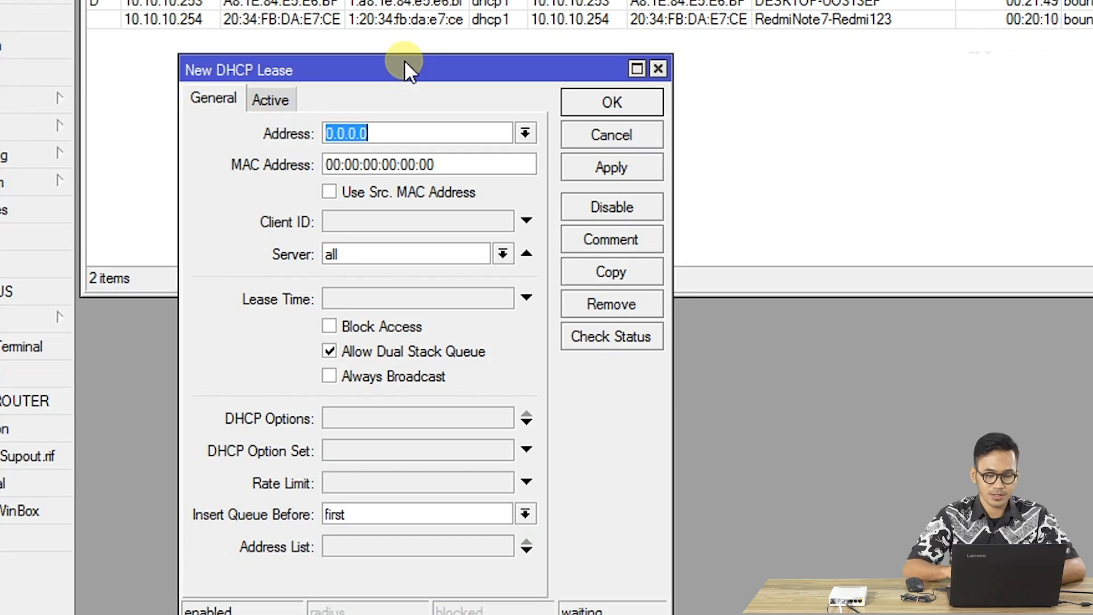
text(10)
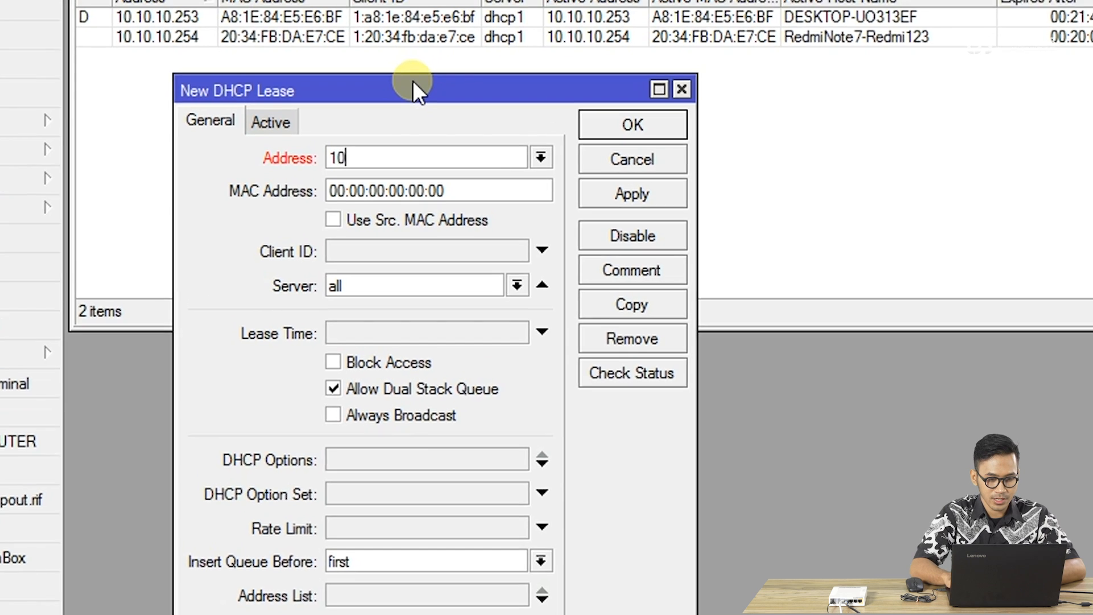
text(.10.10.)
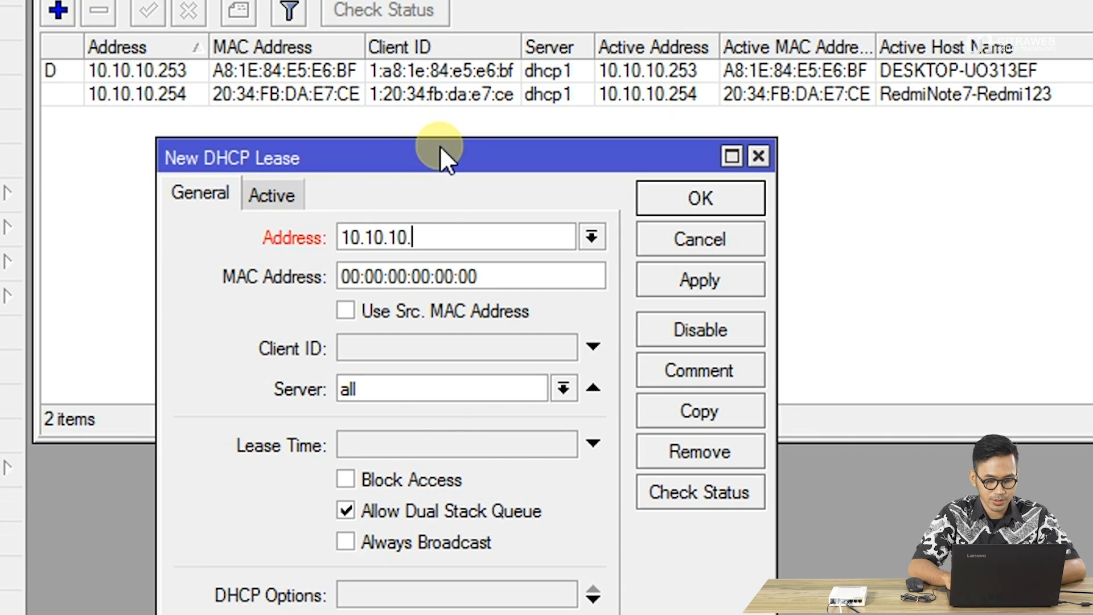
text(252)
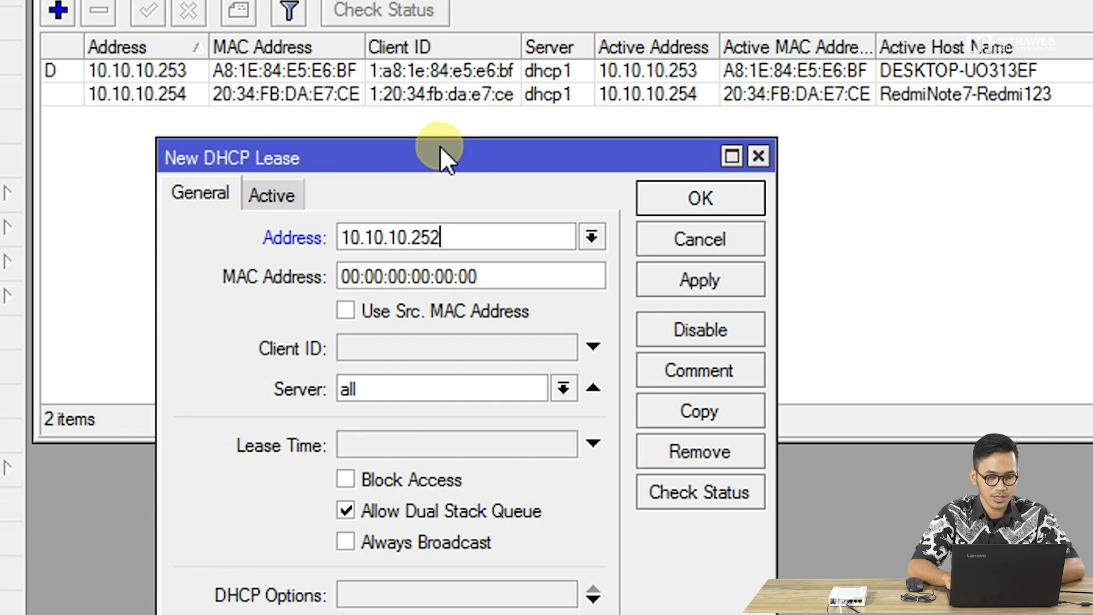
Set the new lease's MAC address to 0C:9B:38:0A:58:D9 and its server to dhcp1, and save it.
key(Tab)
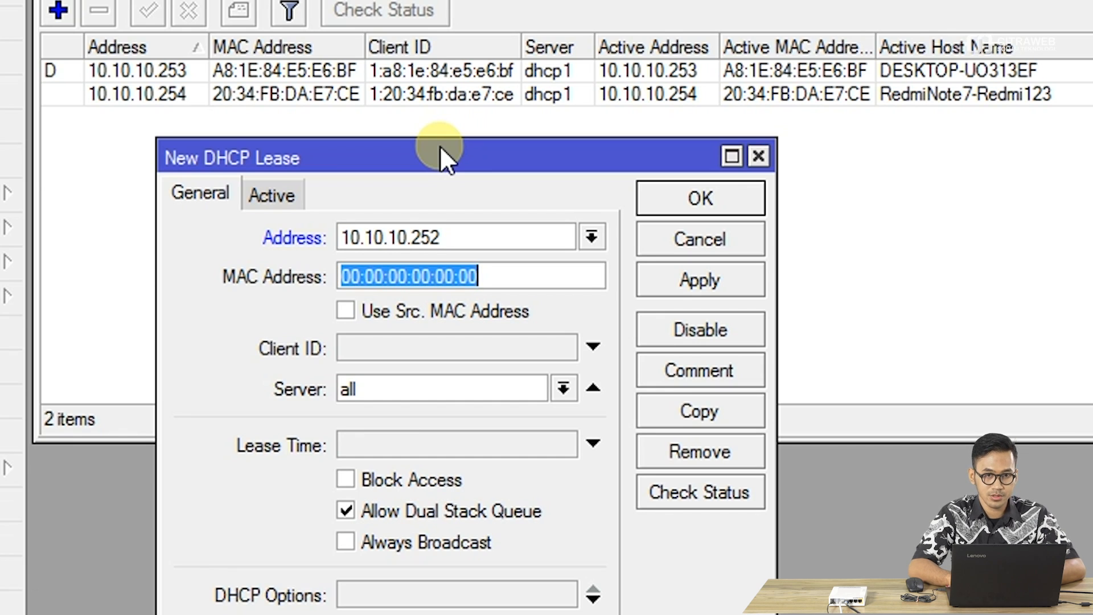
text(0C:9B:38:)
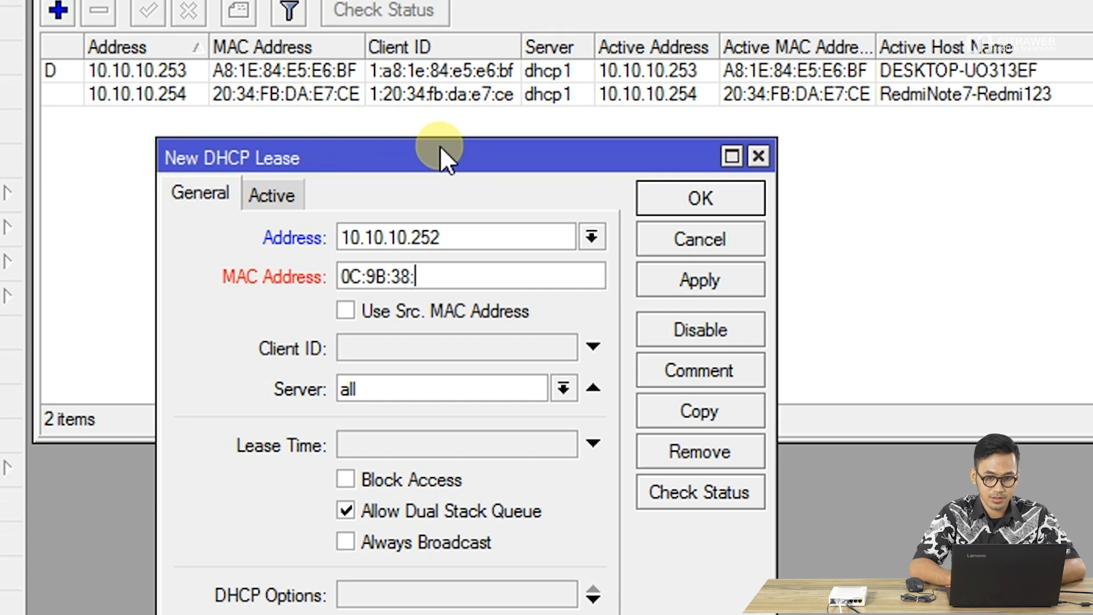
text(0A:58:D9)
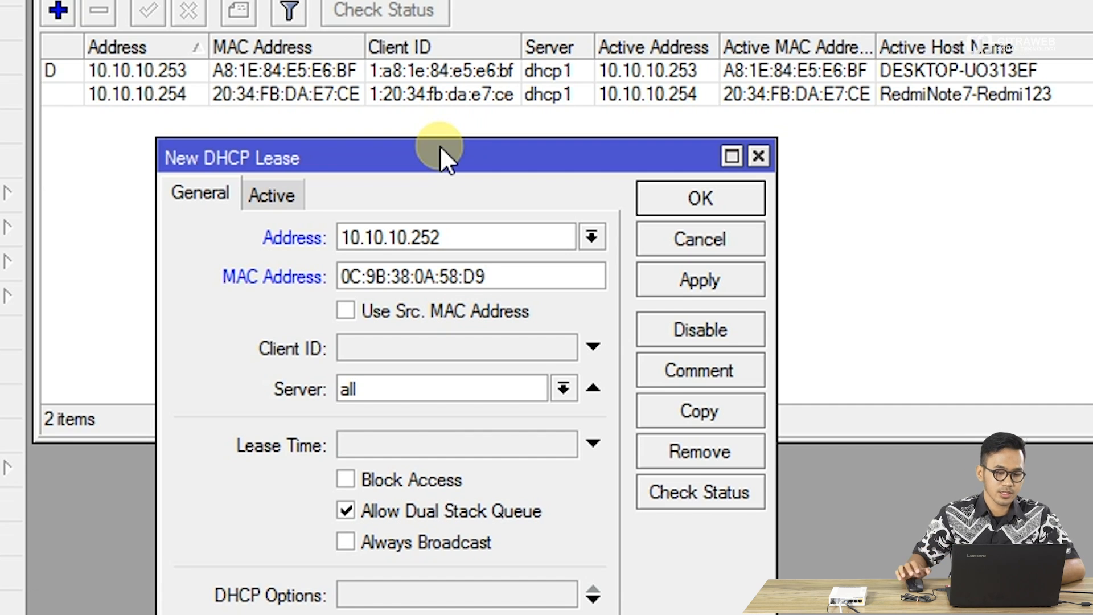
click(563, 387)
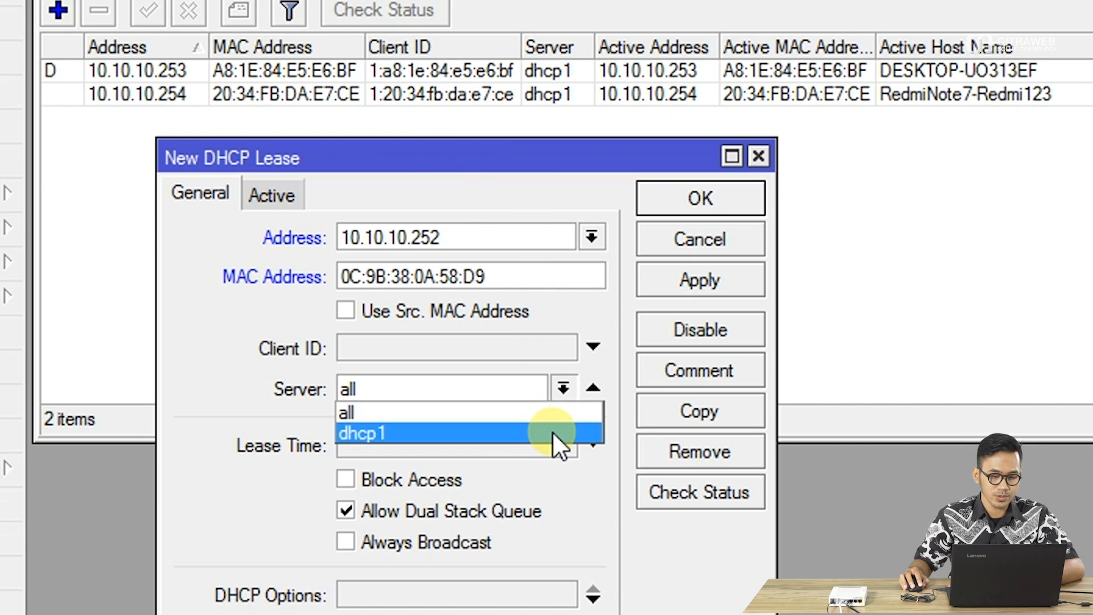
click(552, 432)
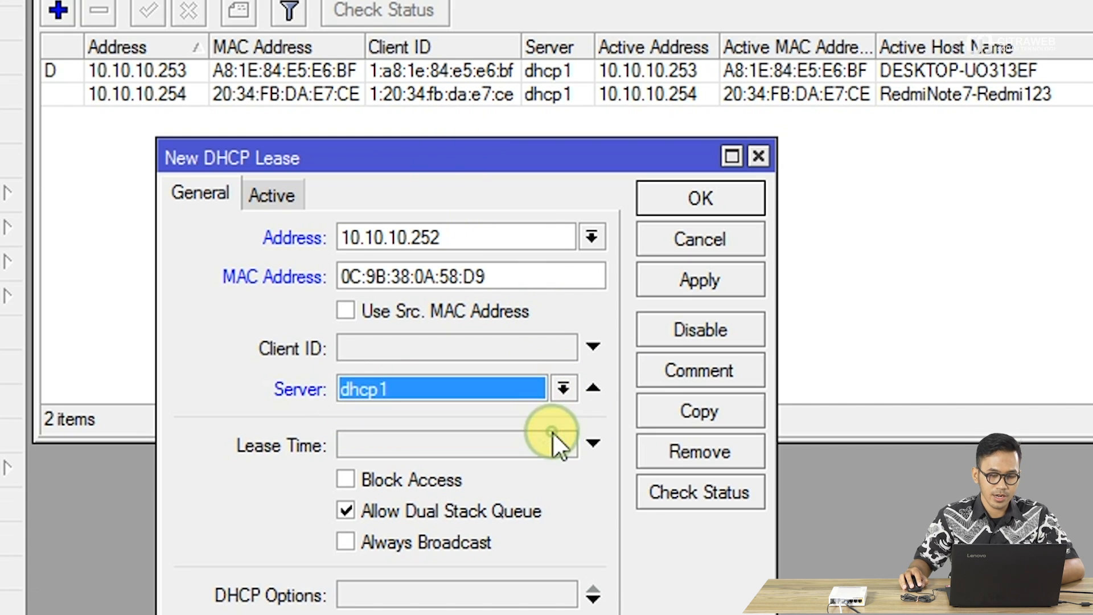
click(674, 279)
click(705, 206)
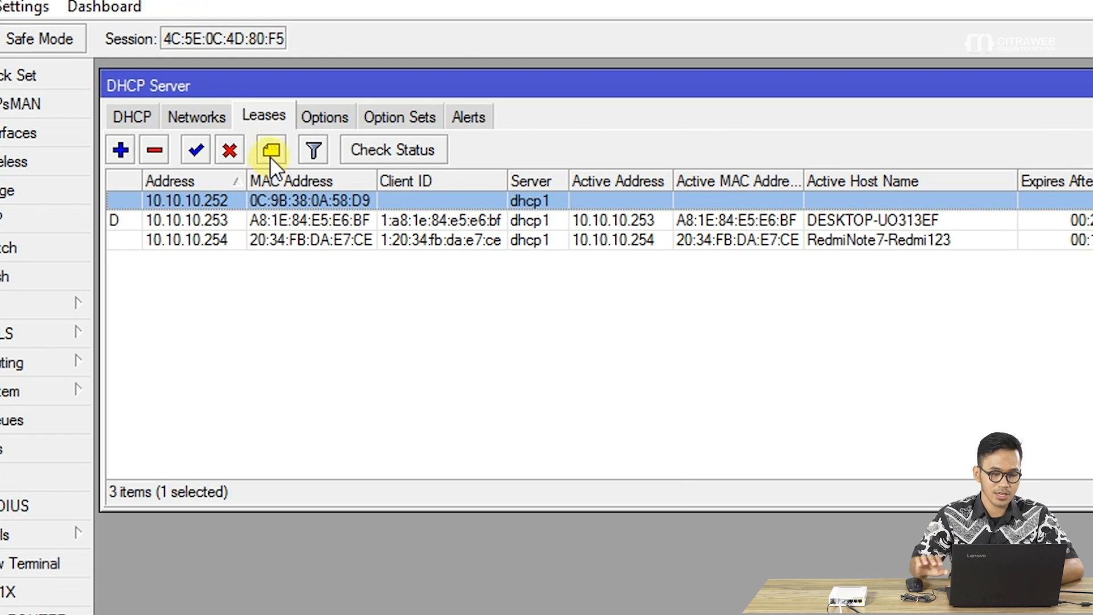
Add the comment "IP Printer" to the DHCP lease for 10.10.10.252.
click(271, 152)
text(IP Printer)
key(Return)
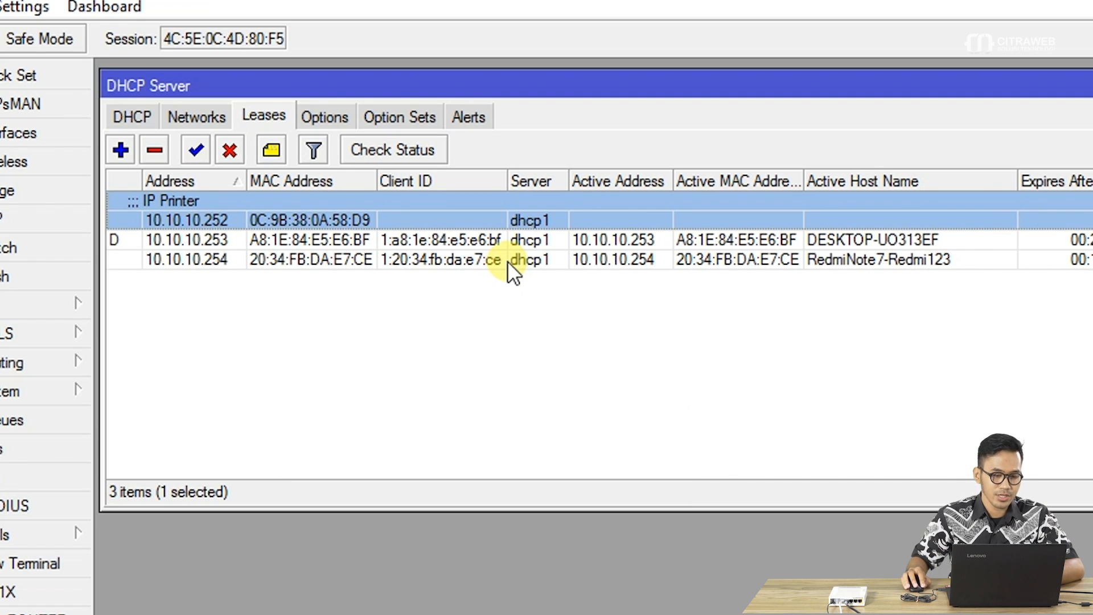
Add the comment "staff-a" to the DHCP lease for 10.10.10.254.
click(417, 260)
click(273, 152)
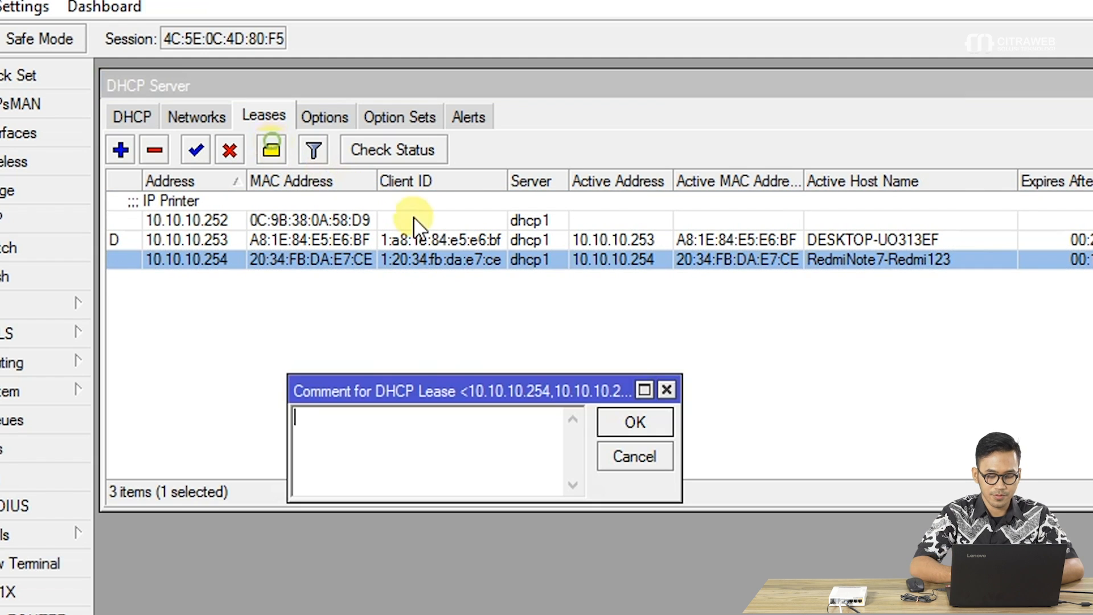
text(staff-a)
key(Return)
Make the dynamic DHCP lease for address 10.10.10.253 static.
click(460, 239)
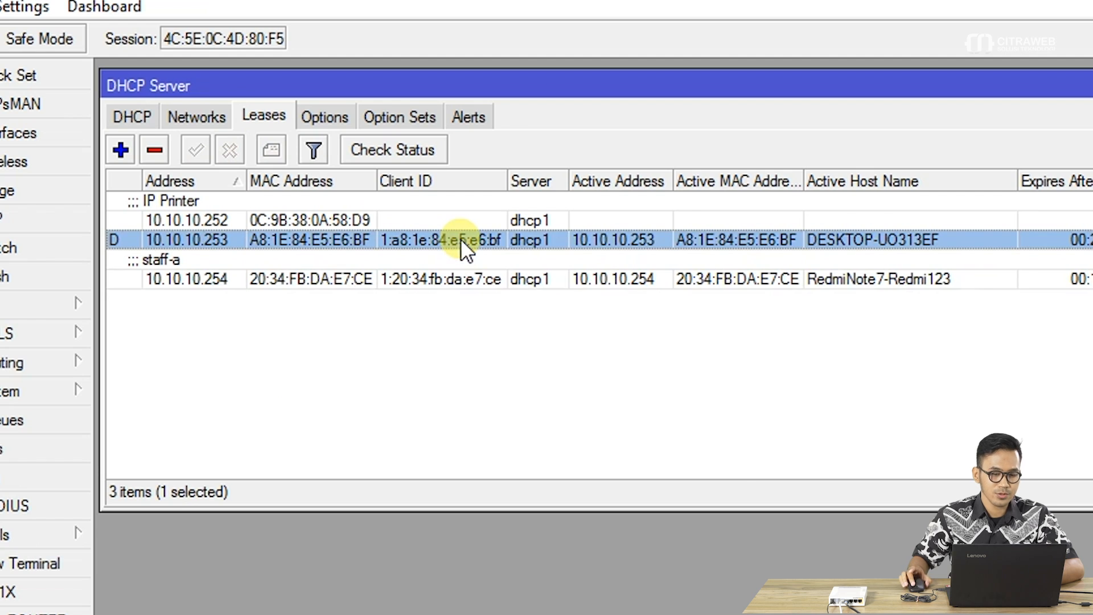
right_click(460, 238)
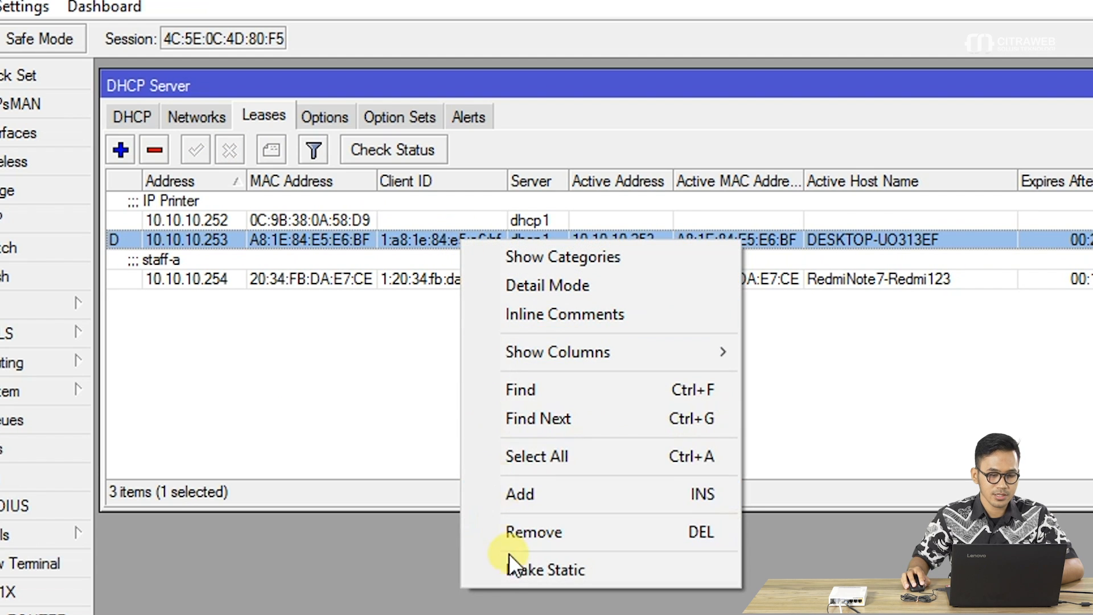
click(509, 569)
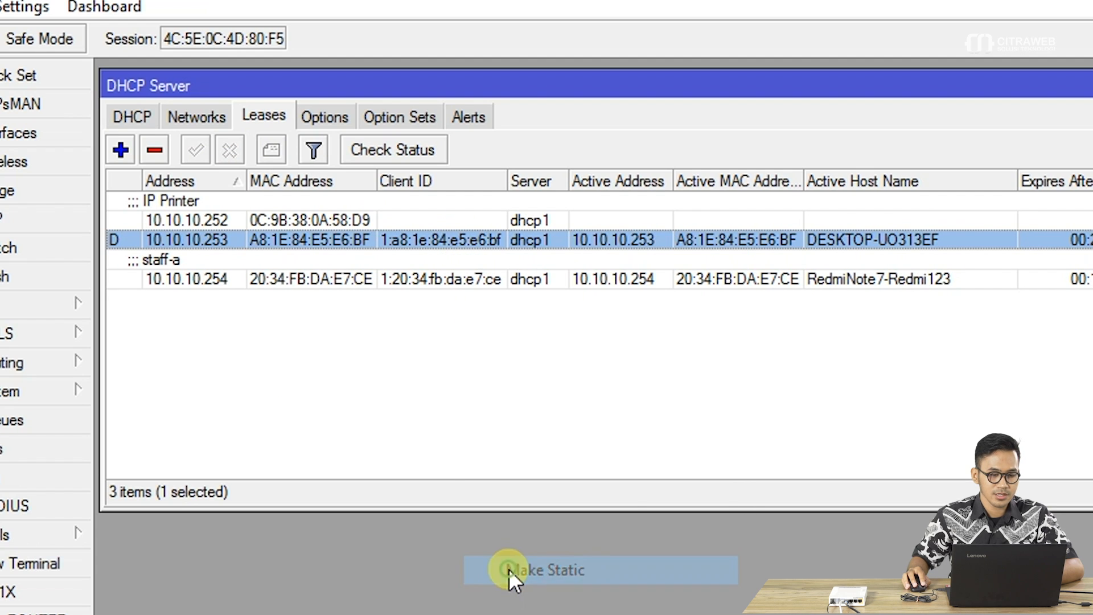
Add the comment "staff-2" to the DHCP lease for 10.10.10.253.
click(220, 250)
click(221, 240)
click(272, 151)
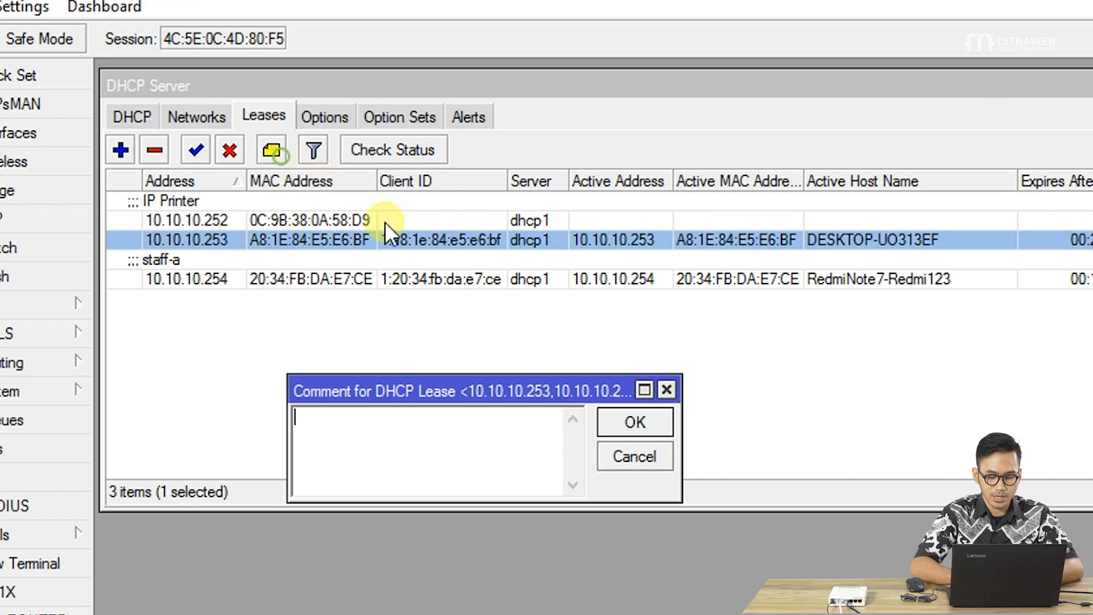
text(staff-)
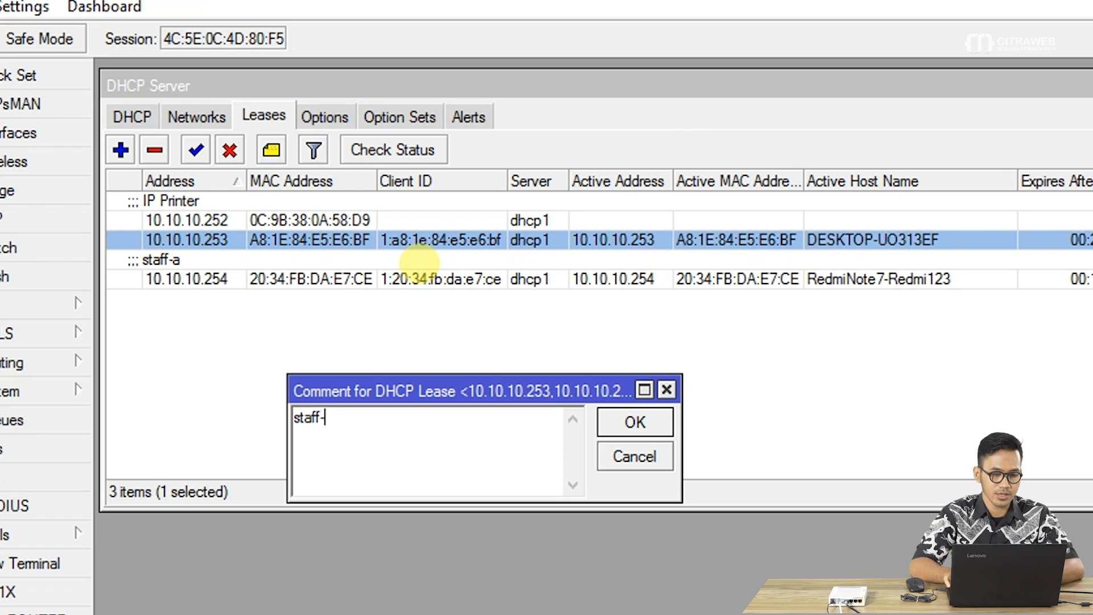
text(2)
key(Return)
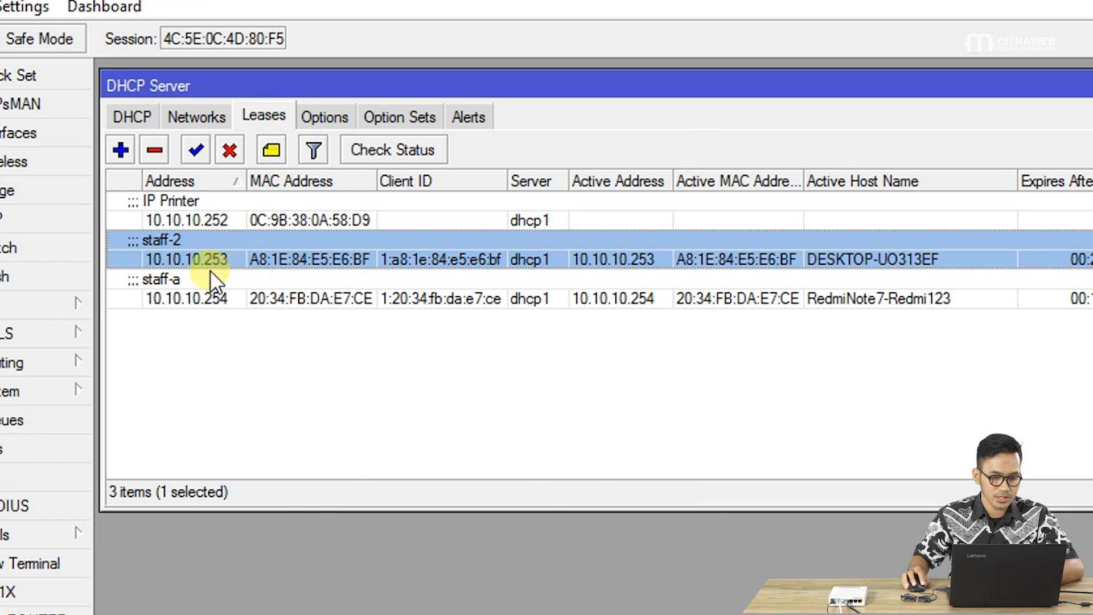